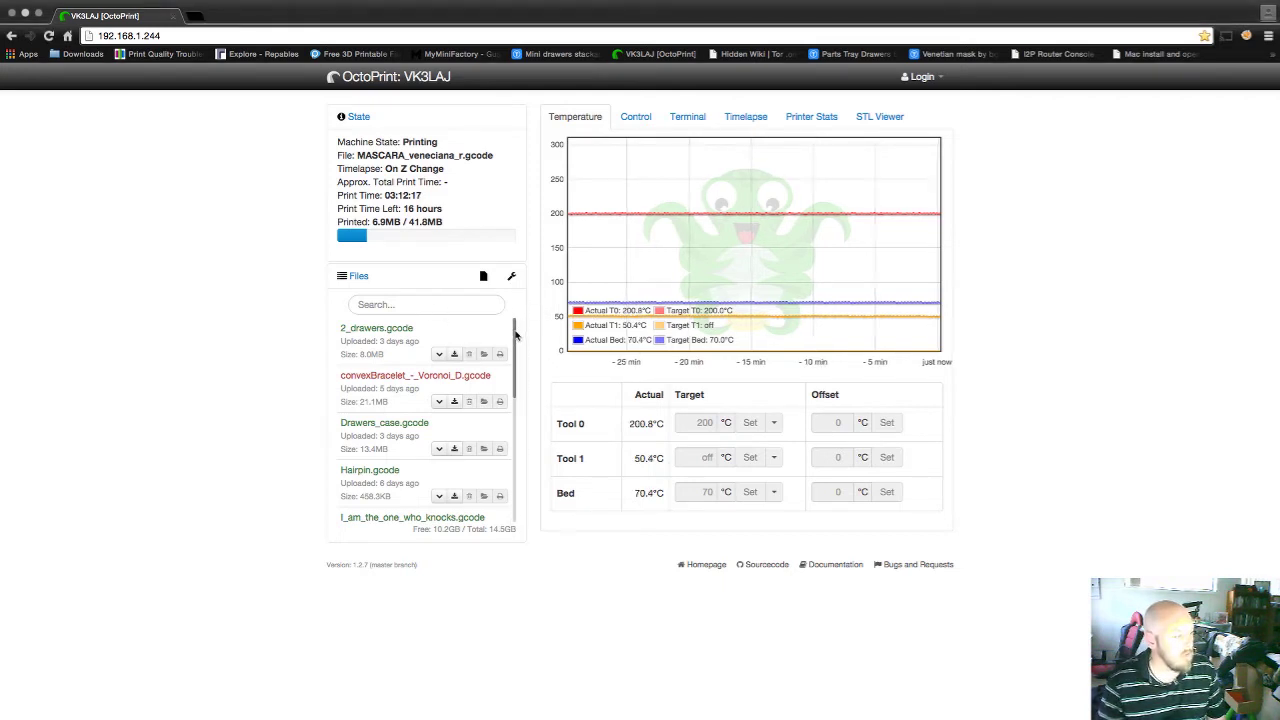
# - Log in to OctoPrint with the printer account's username and password
pyautogui.moveTo(516, 336)
pyautogui.mouseDown()
pyautogui.moveTo(524, 432)
pyautogui.moveTo(529, 324)
pyautogui.mouseUp()
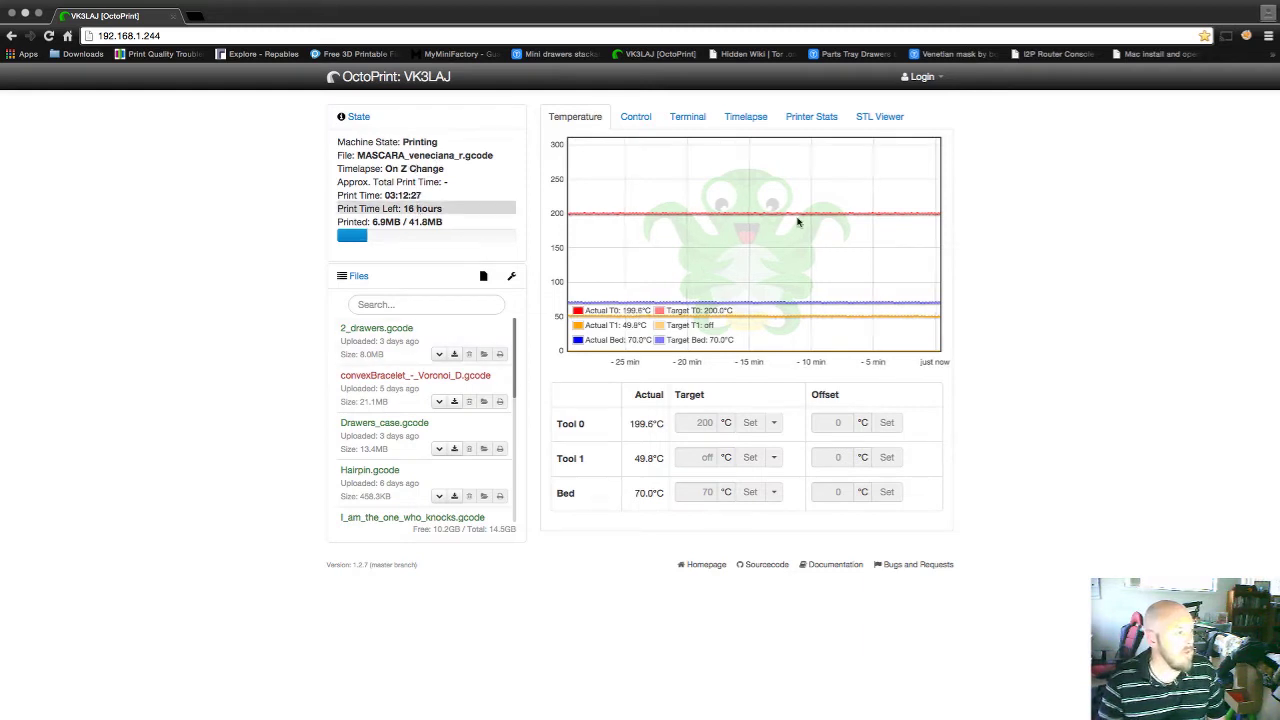
pyautogui.click(922, 77)
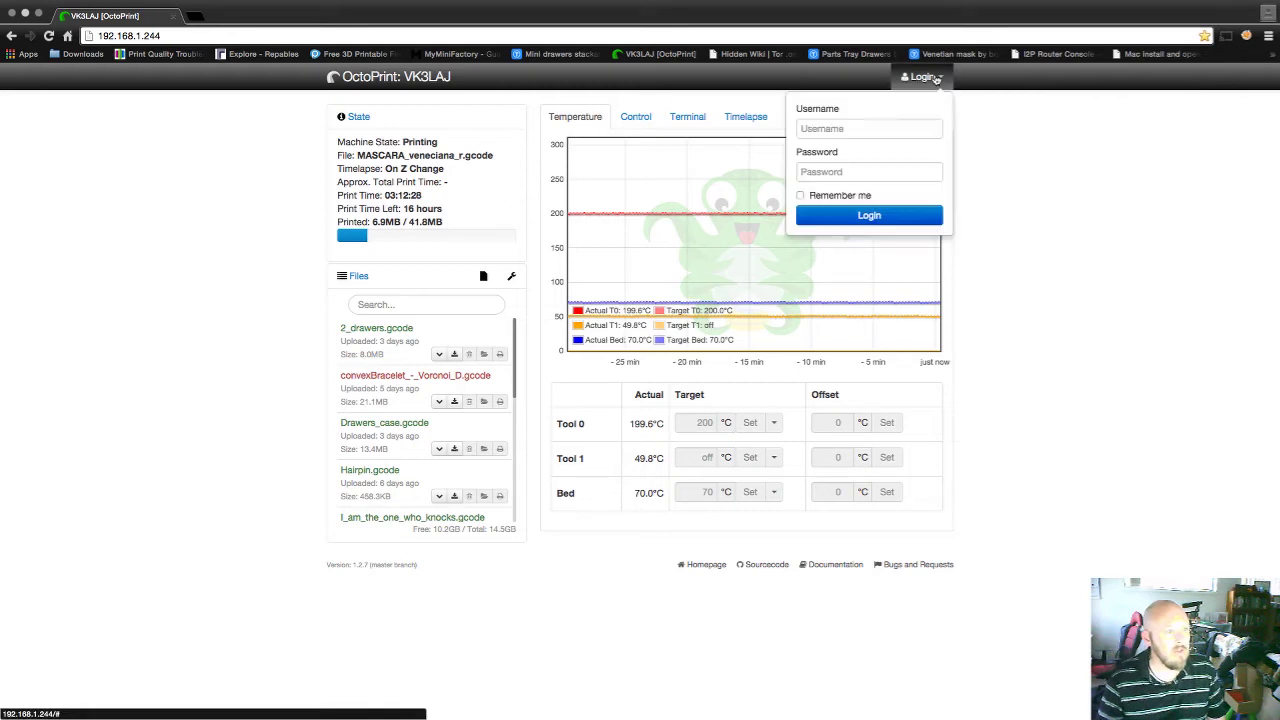
pyautogui.click(865, 128)
pyautogui.write('v')
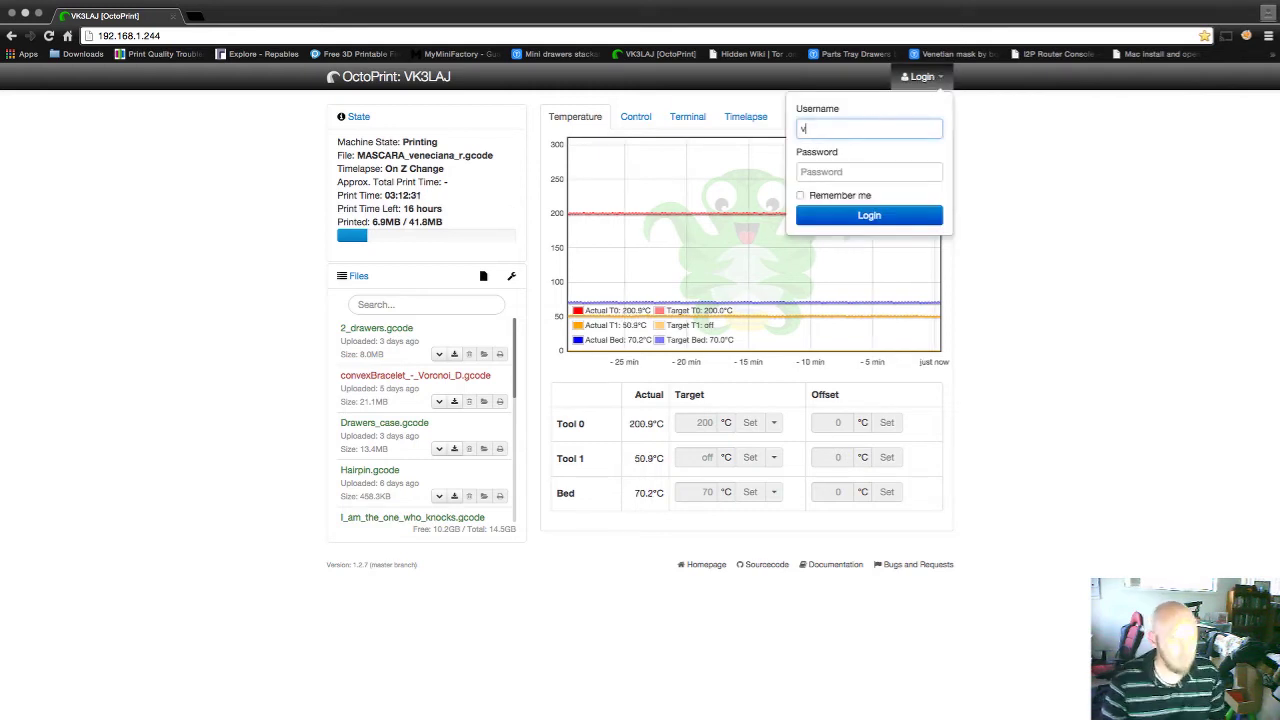
pyautogui.write('k3laj')
pyautogui.press('Tab')
pyautogui.write('***')
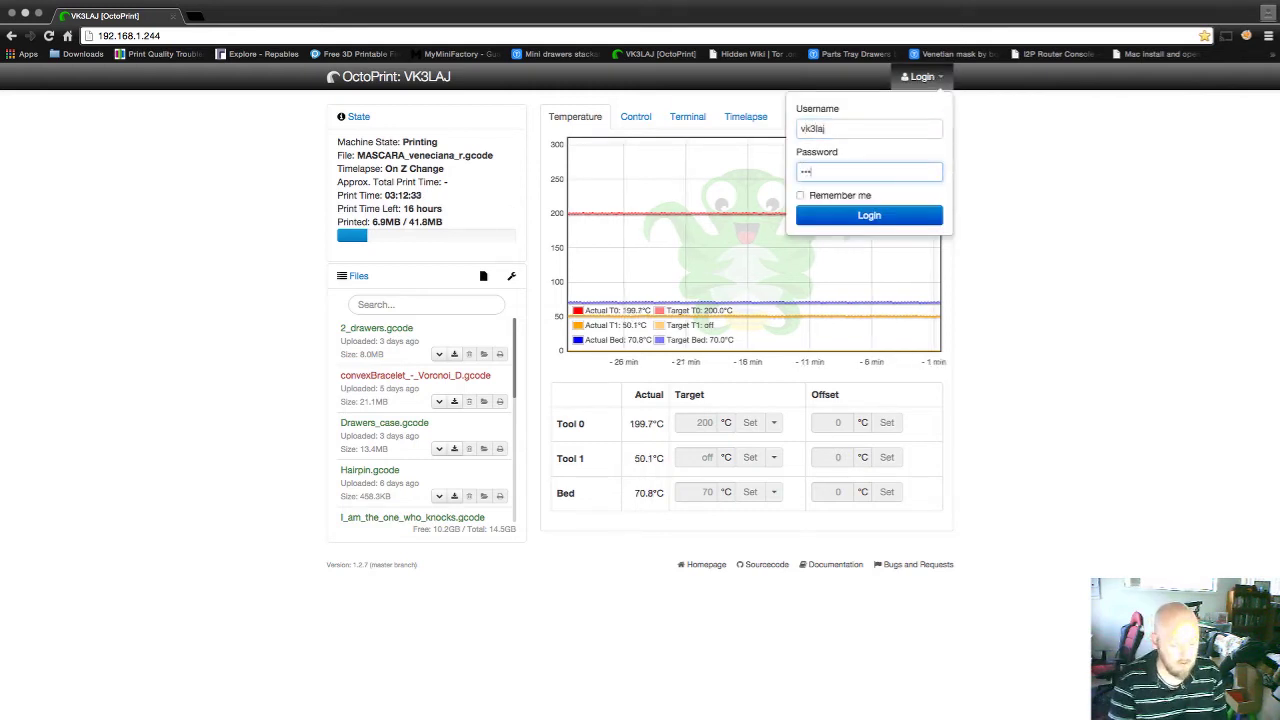
pyautogui.press('Return')
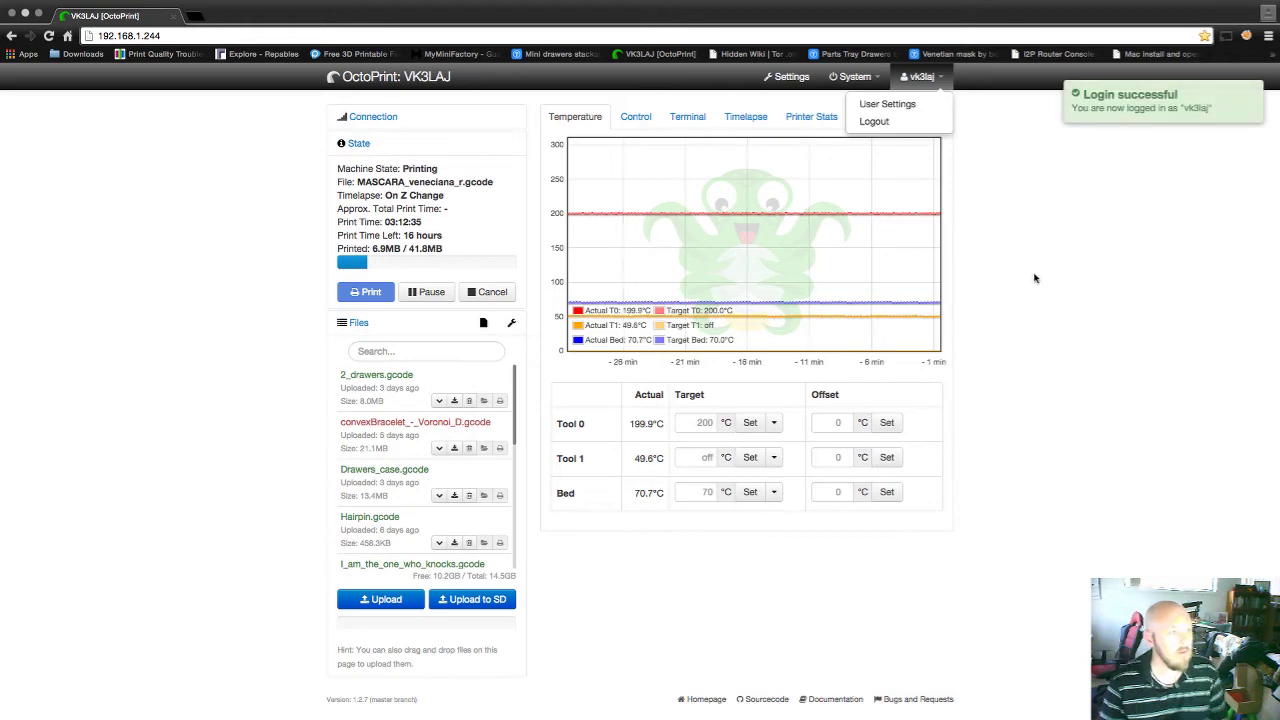
# - Close the user account menu and scroll through the Files list
pyautogui.click(1033, 281)
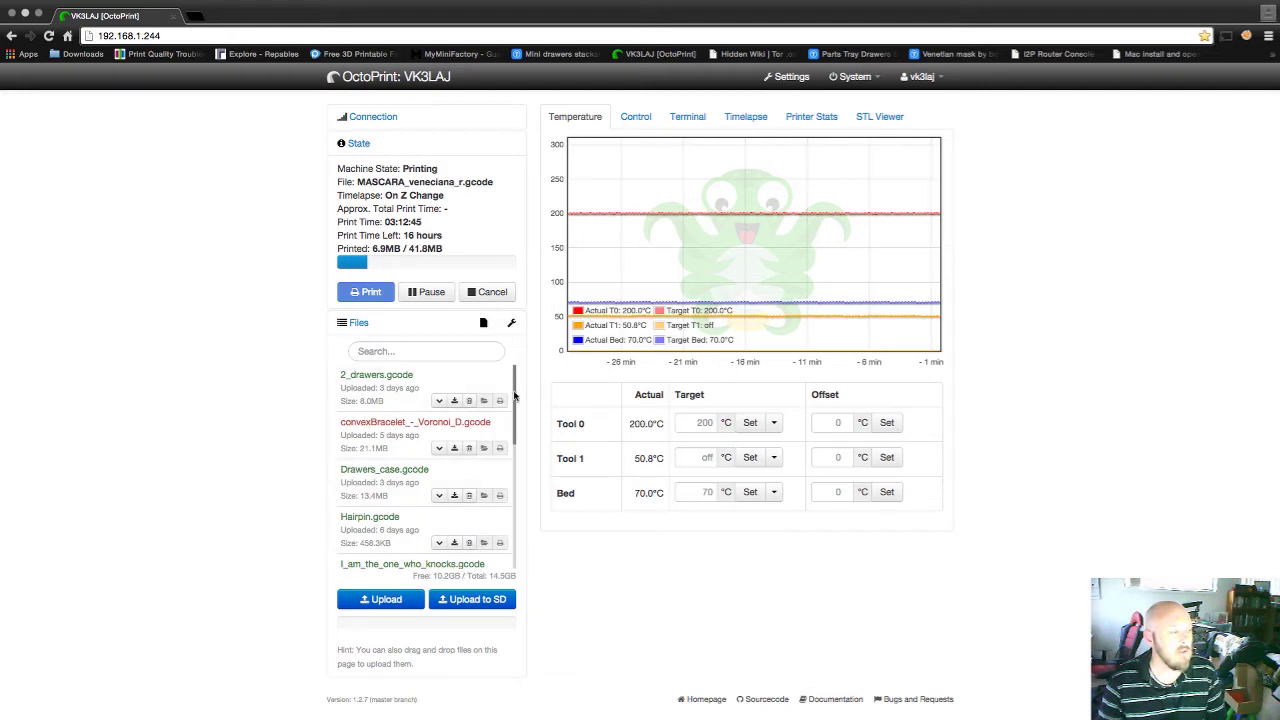
pyautogui.scroll(-3, 511, 484)
pyautogui.scroll(-2, 511, 484)
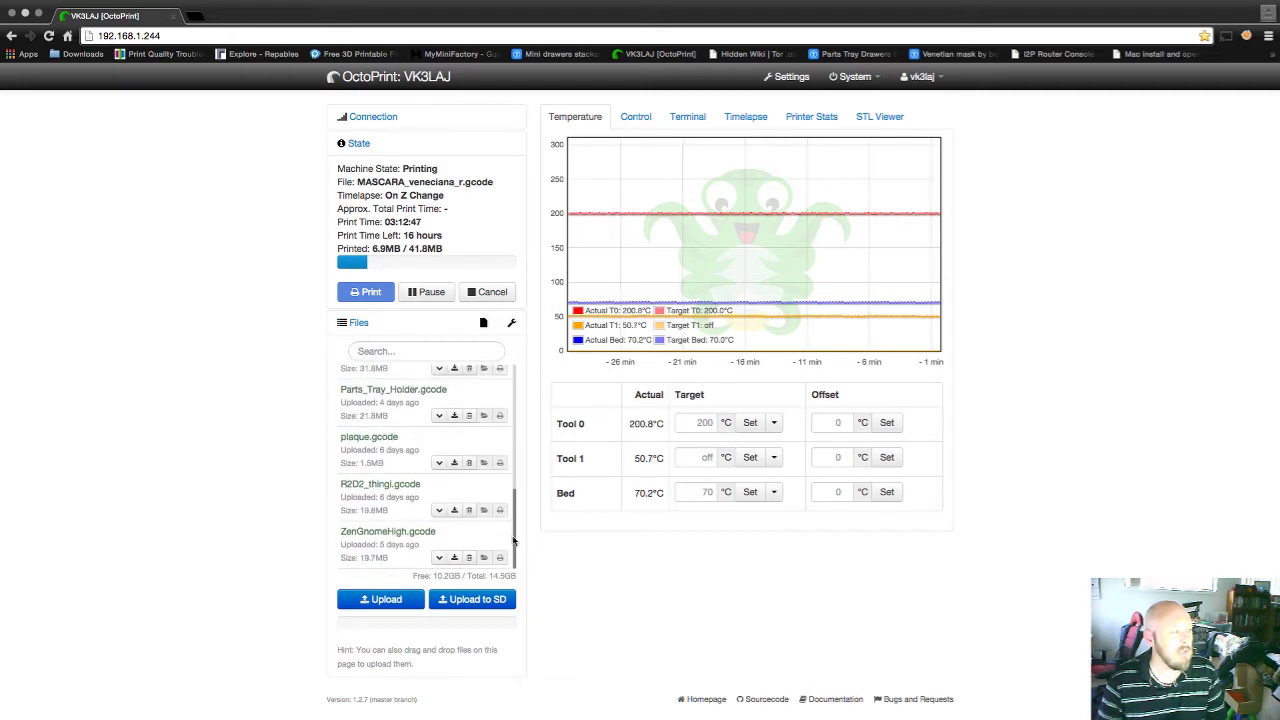
pyautogui.scroll(5, 520, 490)
pyautogui.scroll(1, 527, 400)
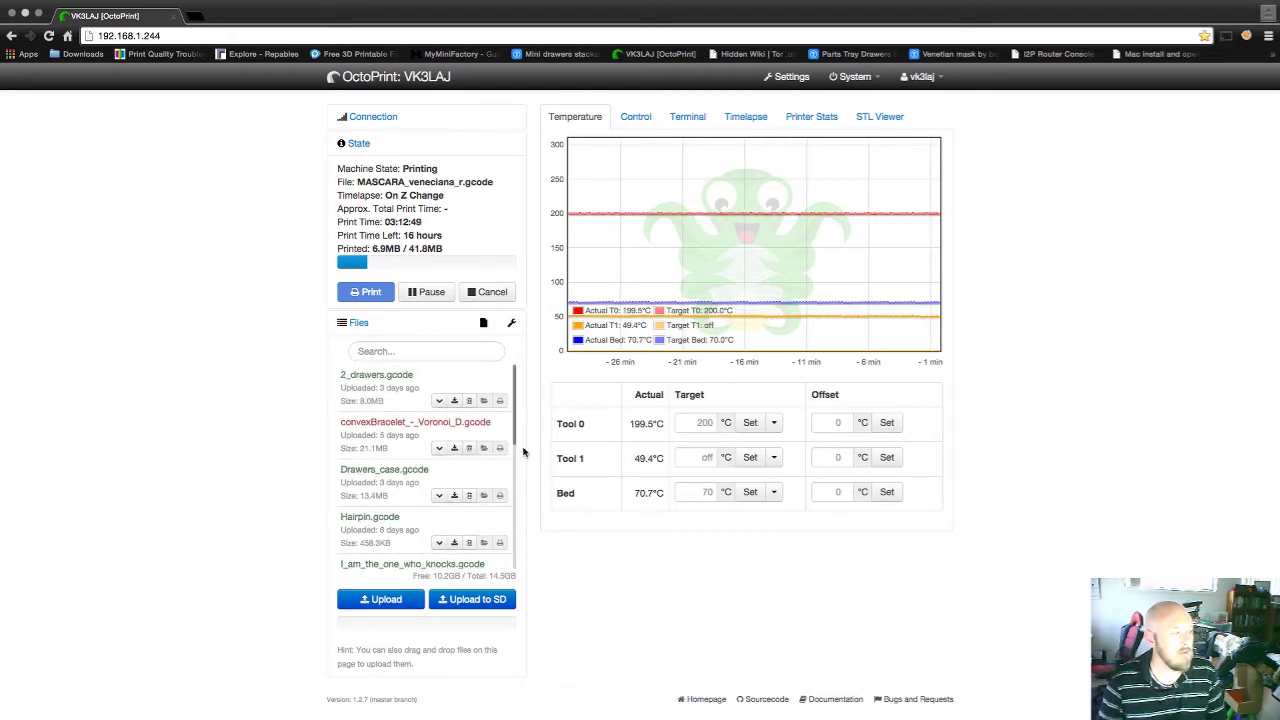
# - View the webcam feed and jog controls, then the Terminal's live G1 and ok log
pyautogui.click(636, 118)
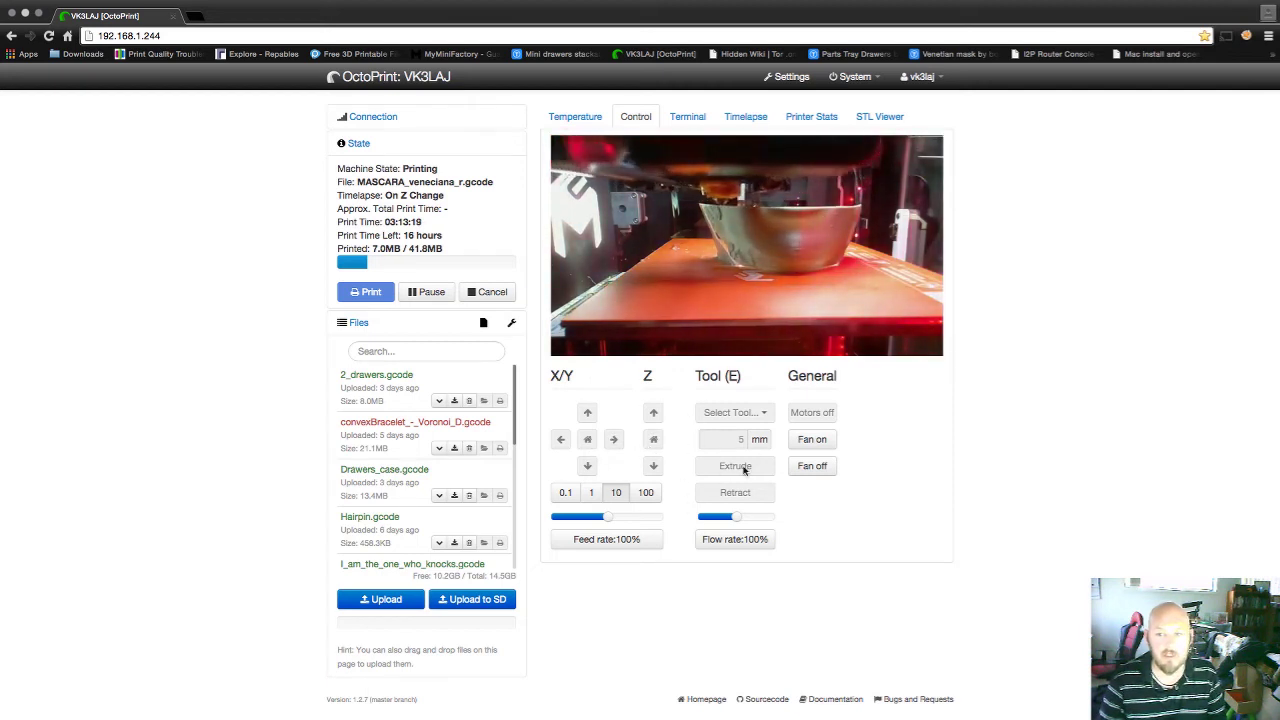
pyautogui.click(686, 122)
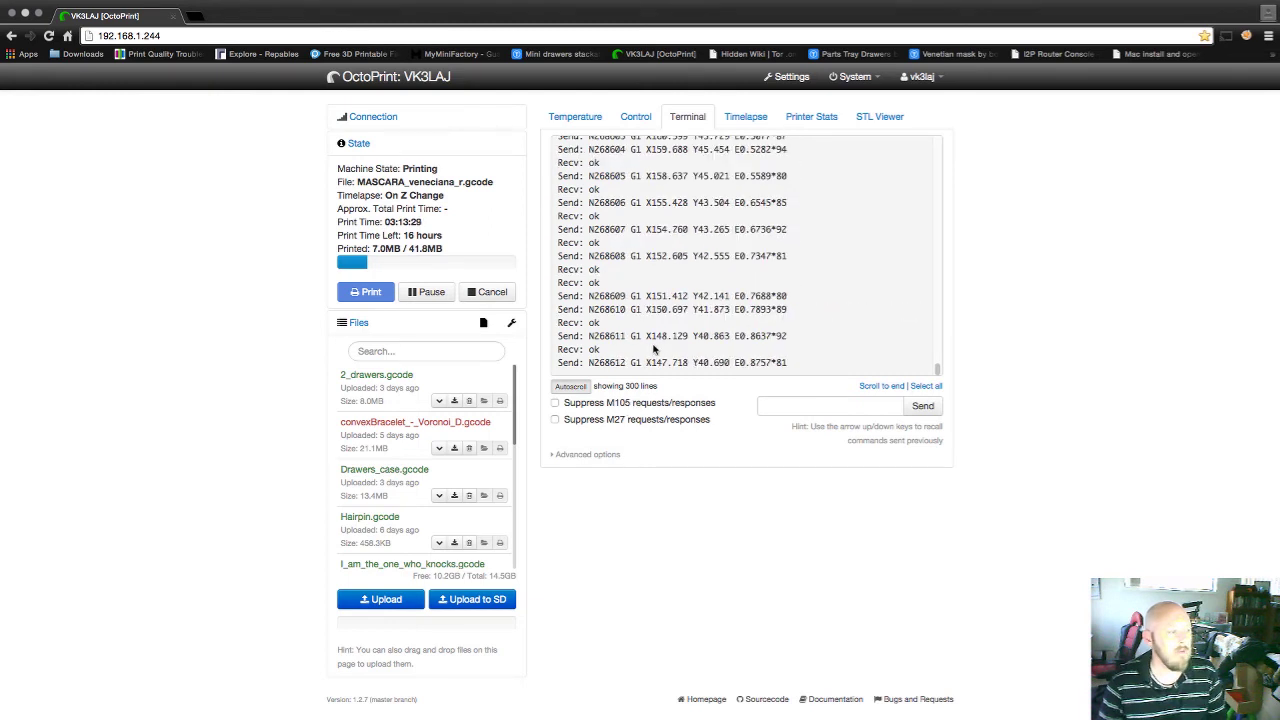
# - Review the timelapse settings (On Z Change, 25 fps) and finished timelapse recordings
pyautogui.click(743, 118)
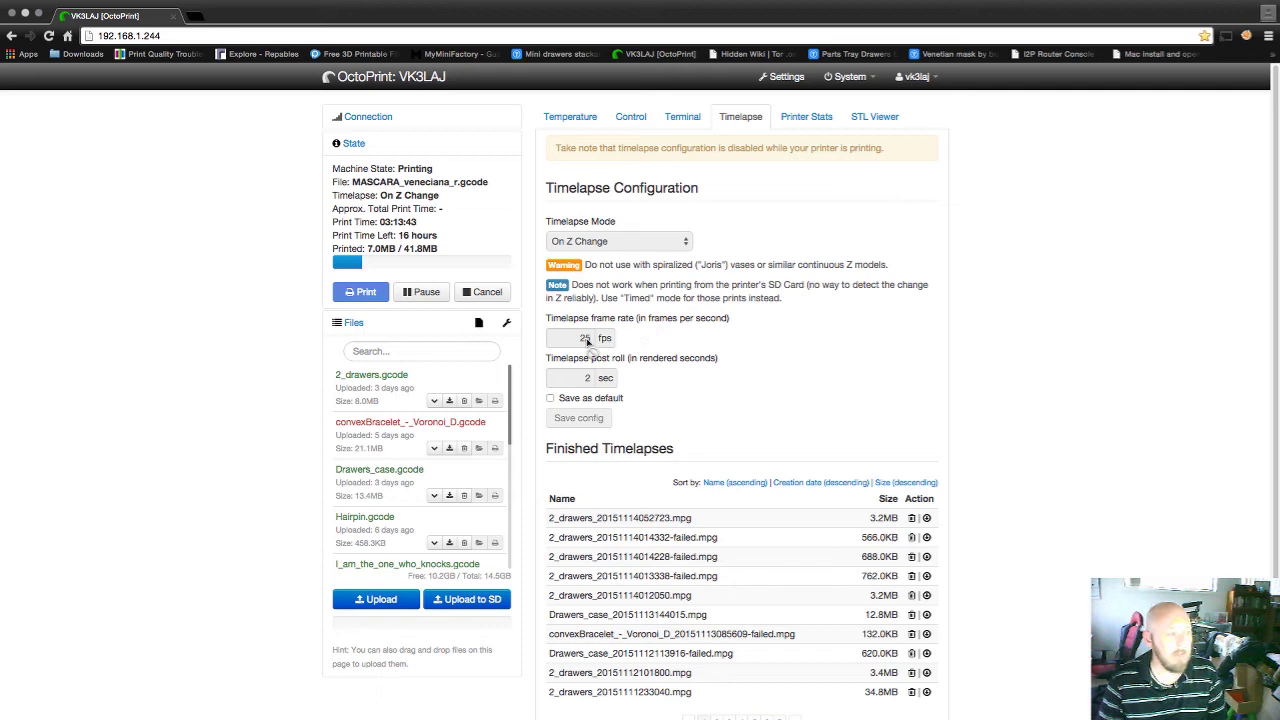
pyautogui.scroll(-1, 625, 335)
pyautogui.scroll(-1, 630, 333)
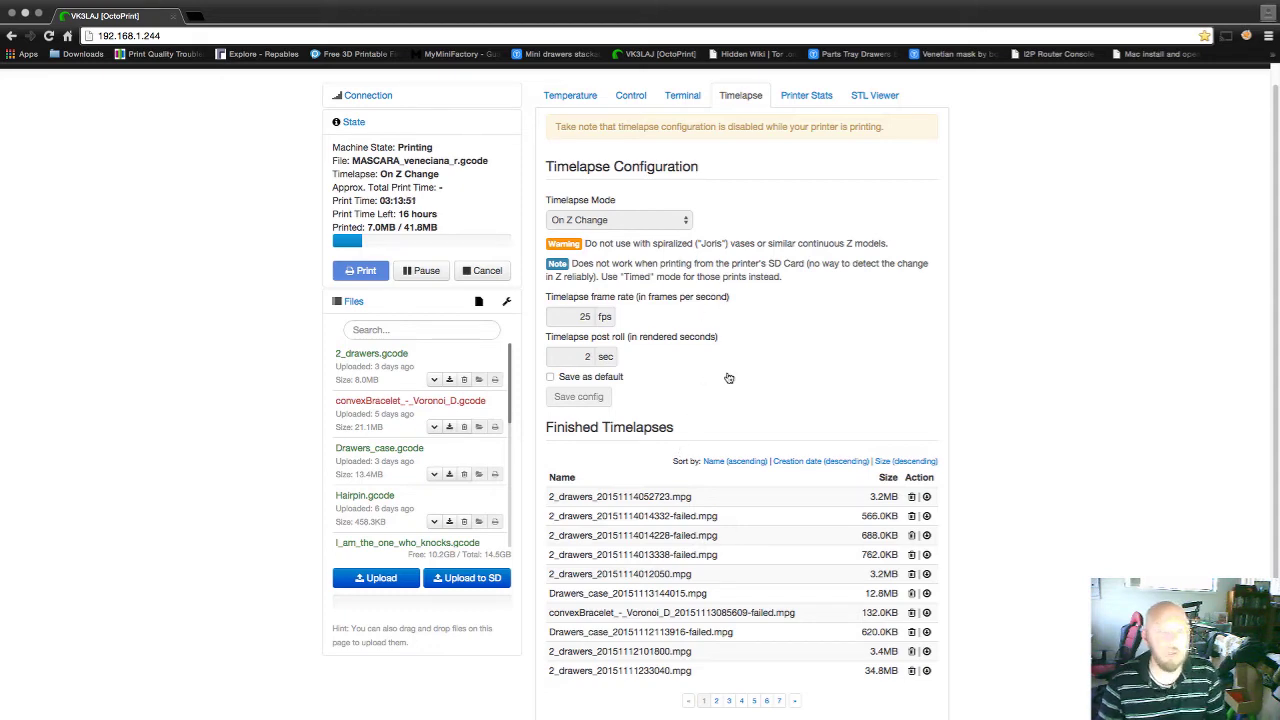
pyautogui.scroll(-1, 730, 378)
pyautogui.scroll(2, 730, 380)
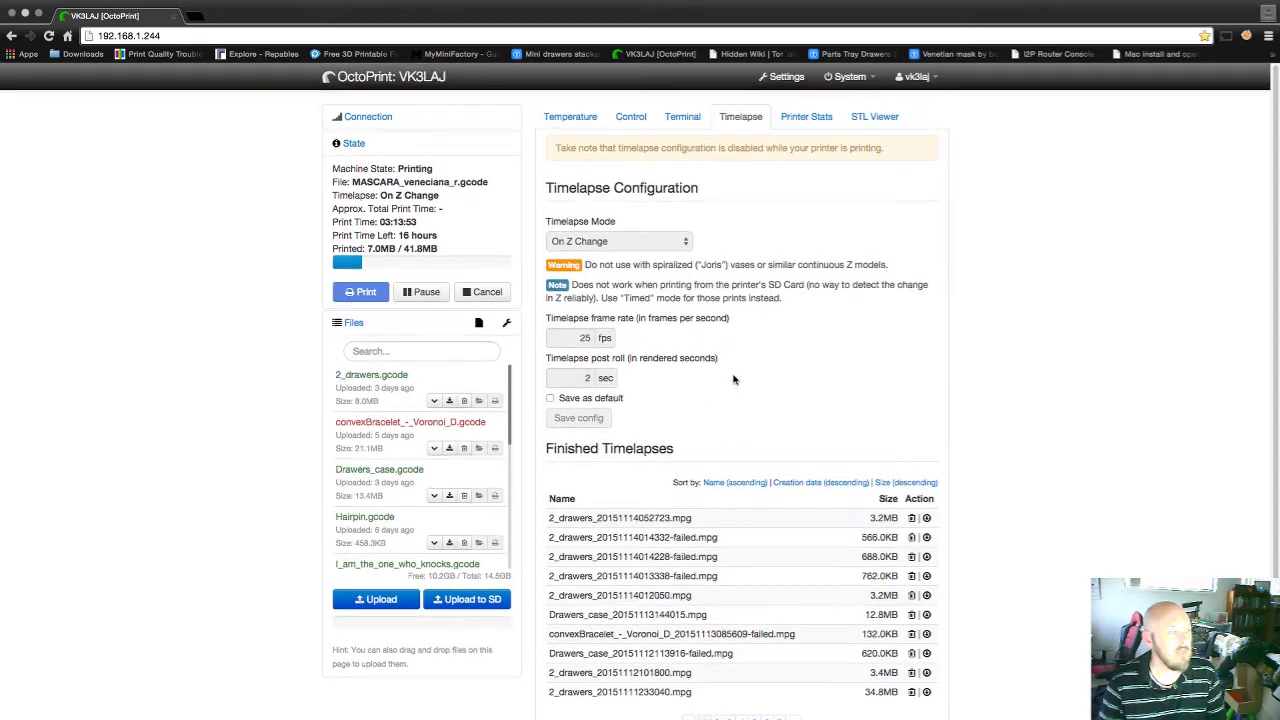
# - Open the Printer Stats charts and scroll down through the first graphs
pyautogui.click(807, 117)
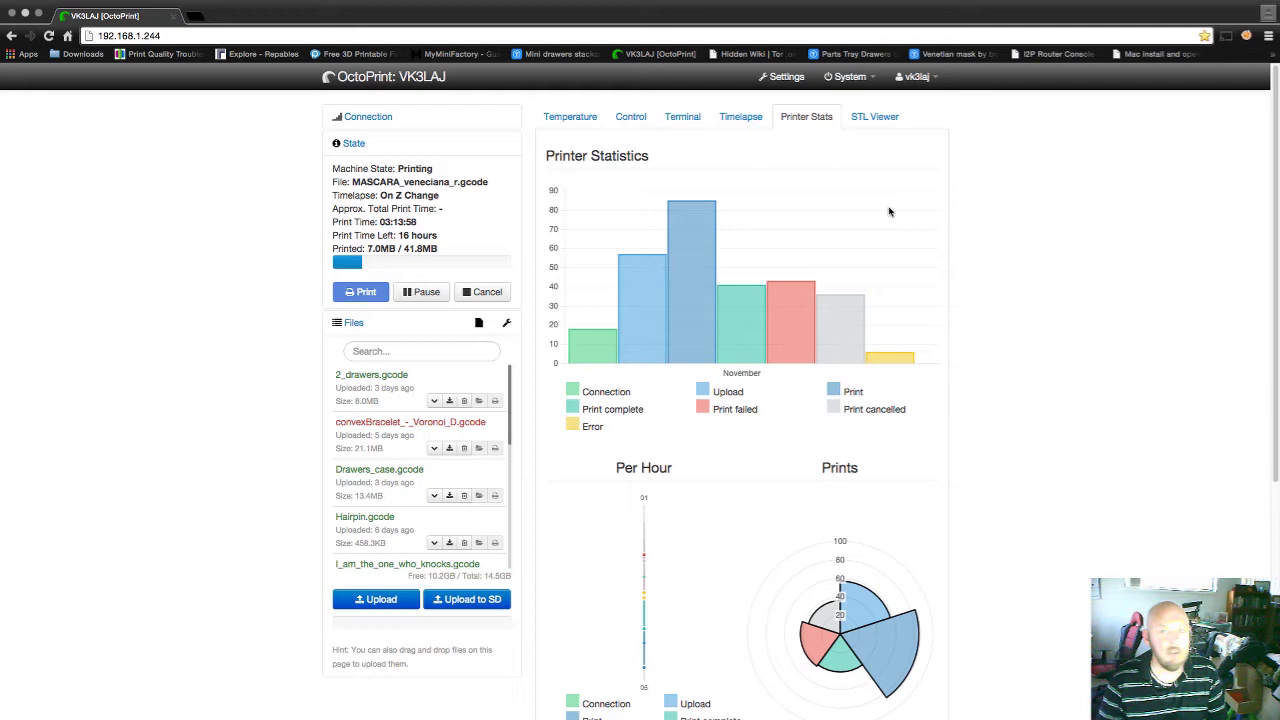
pyautogui.scroll(-1, 896, 274)
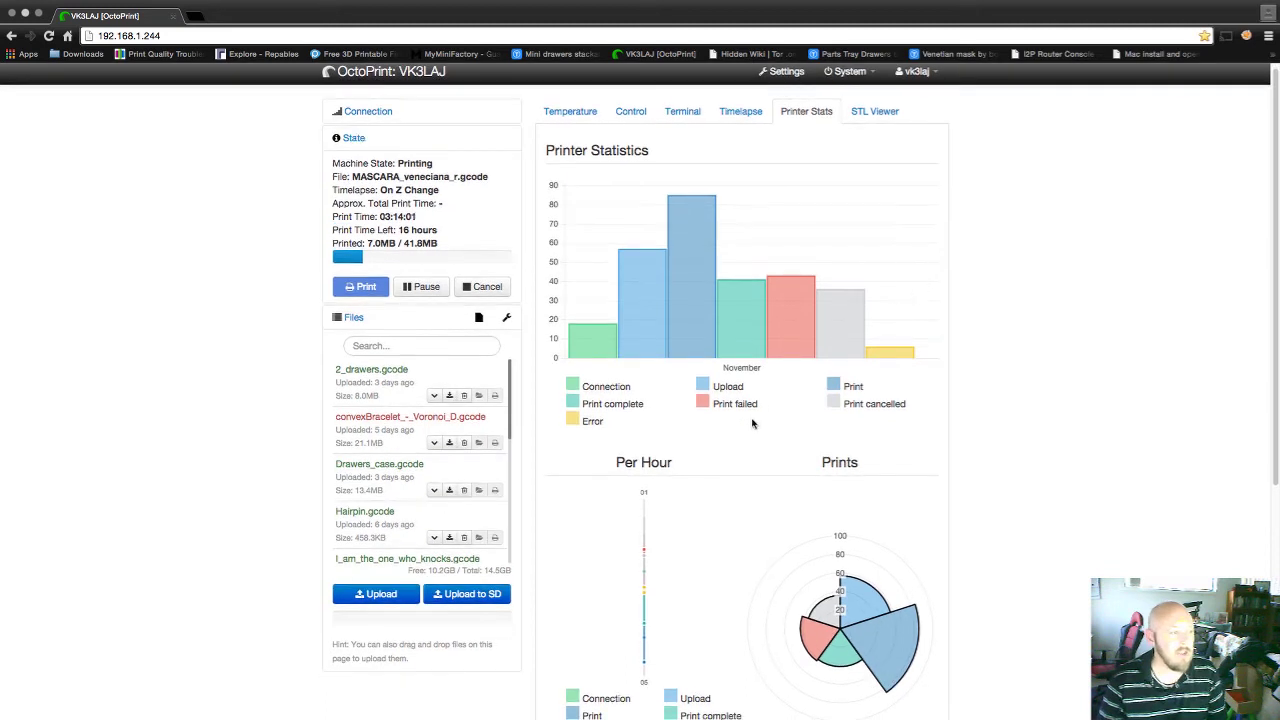
pyautogui.moveTo(597, 353)
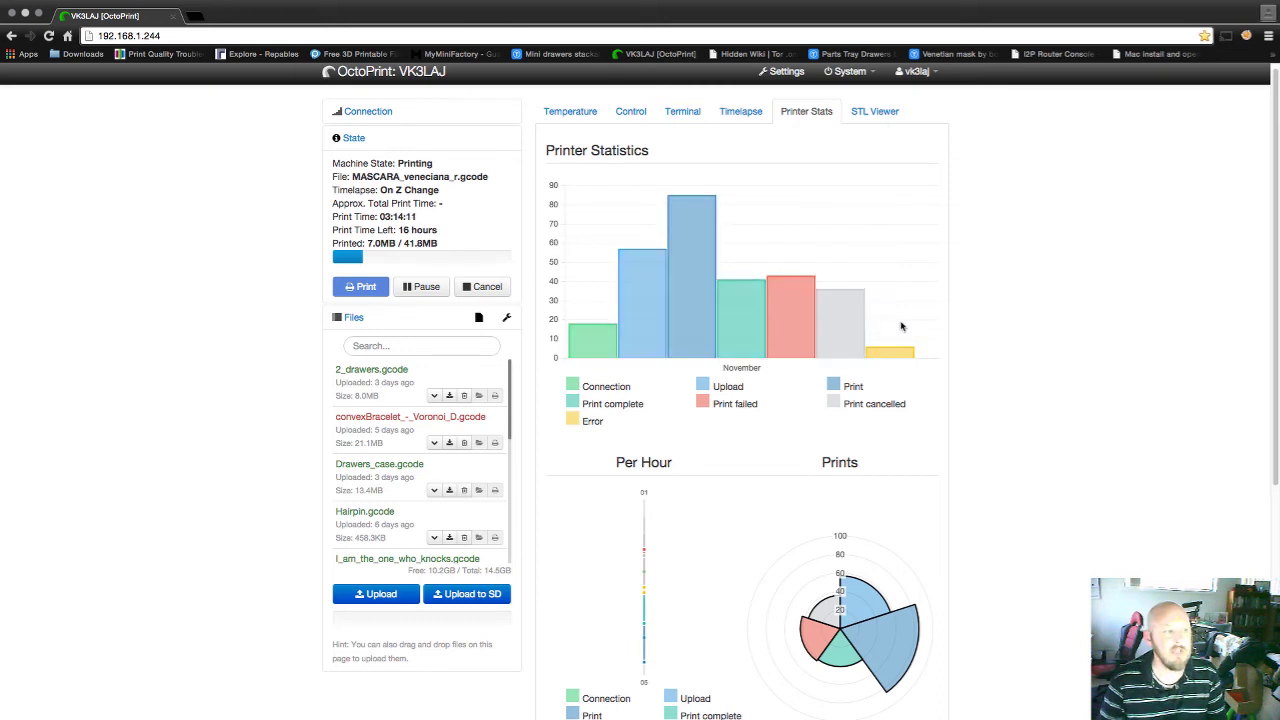
pyautogui.scroll(-2, 902, 335)
pyautogui.scroll(-3, 899, 352)
pyautogui.scroll(-1, 864, 400)
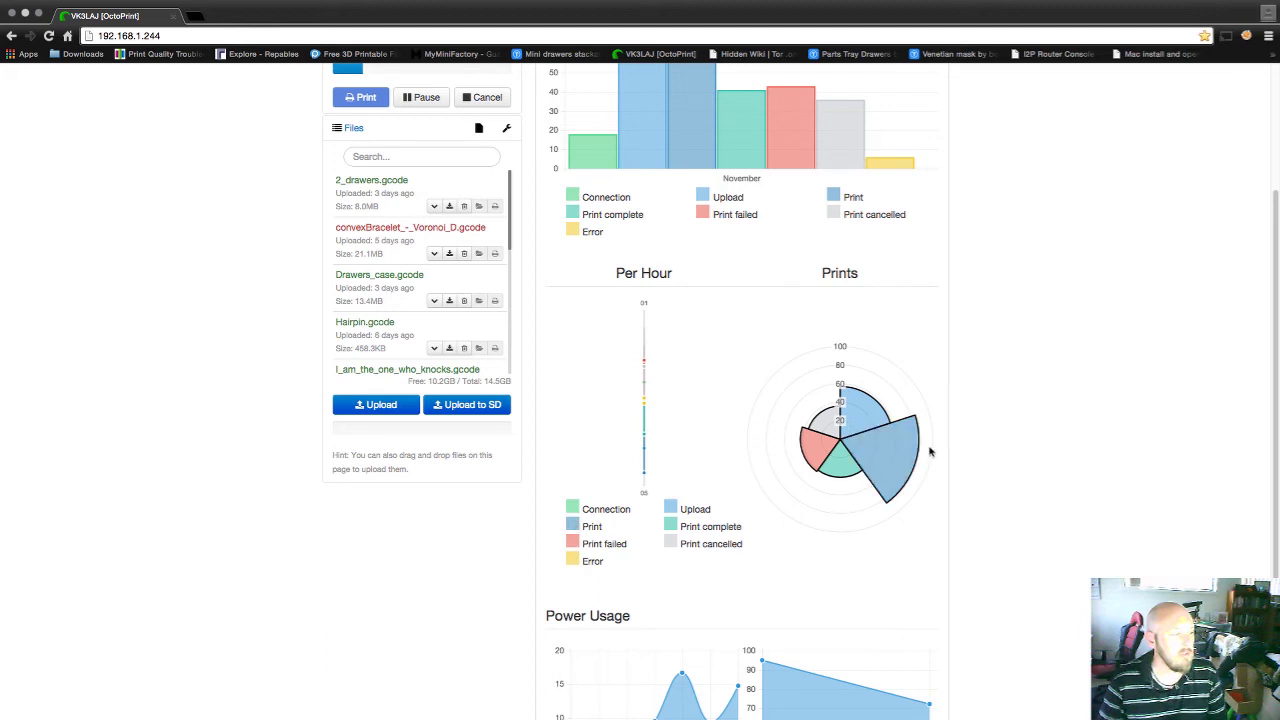
# - Inspect the chart values further down, reaching the Power Usage graphs
pyautogui.moveTo(901, 463)
pyautogui.moveTo(867, 413)
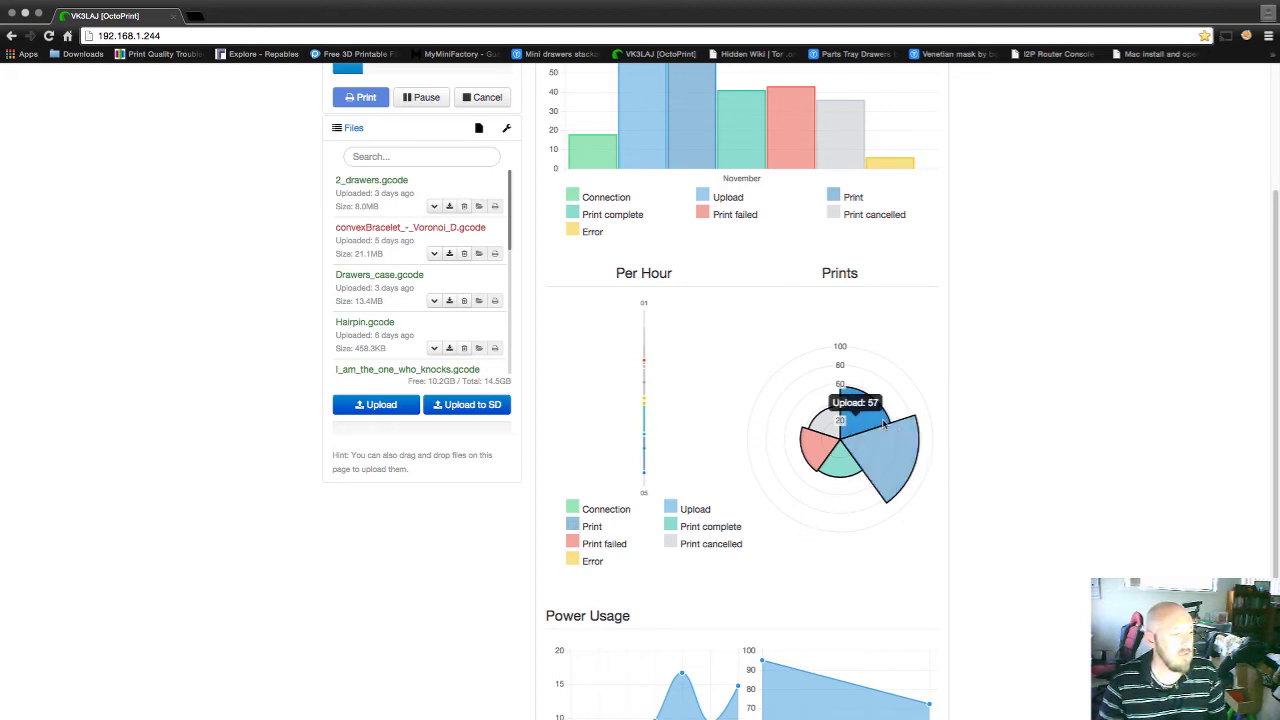
pyautogui.moveTo(845, 465)
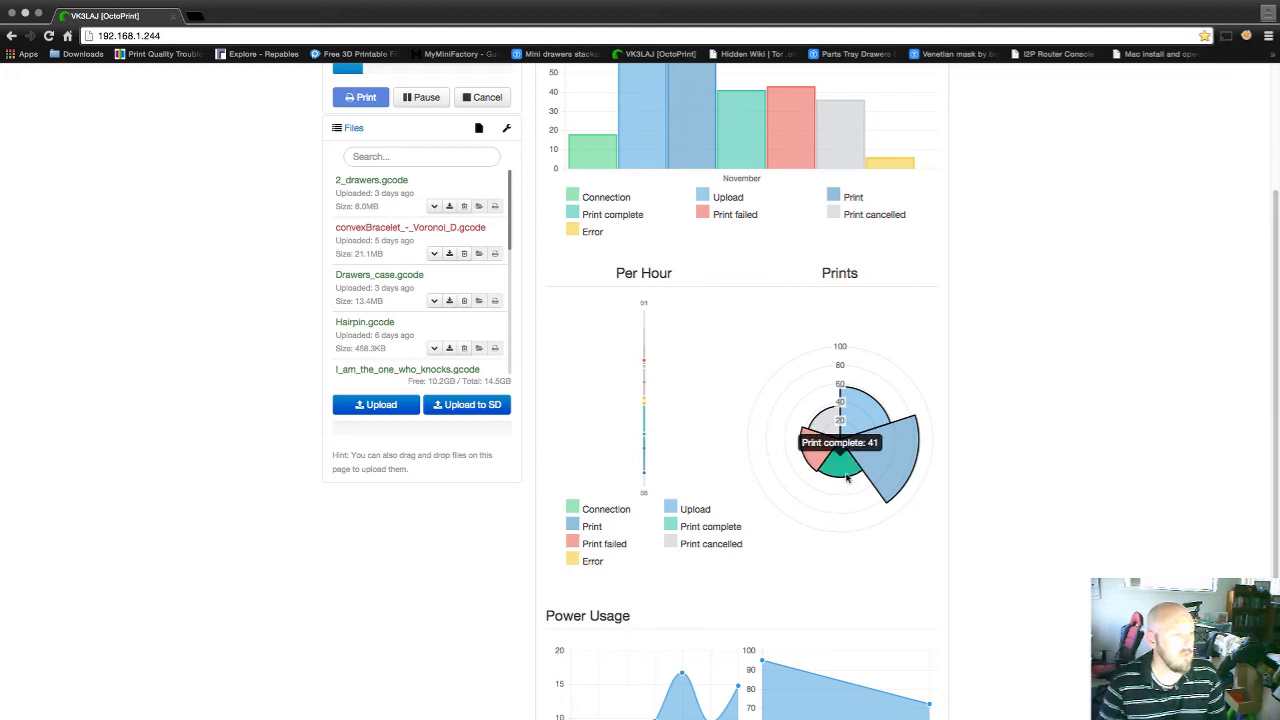
pyautogui.scroll(-3, 849, 457)
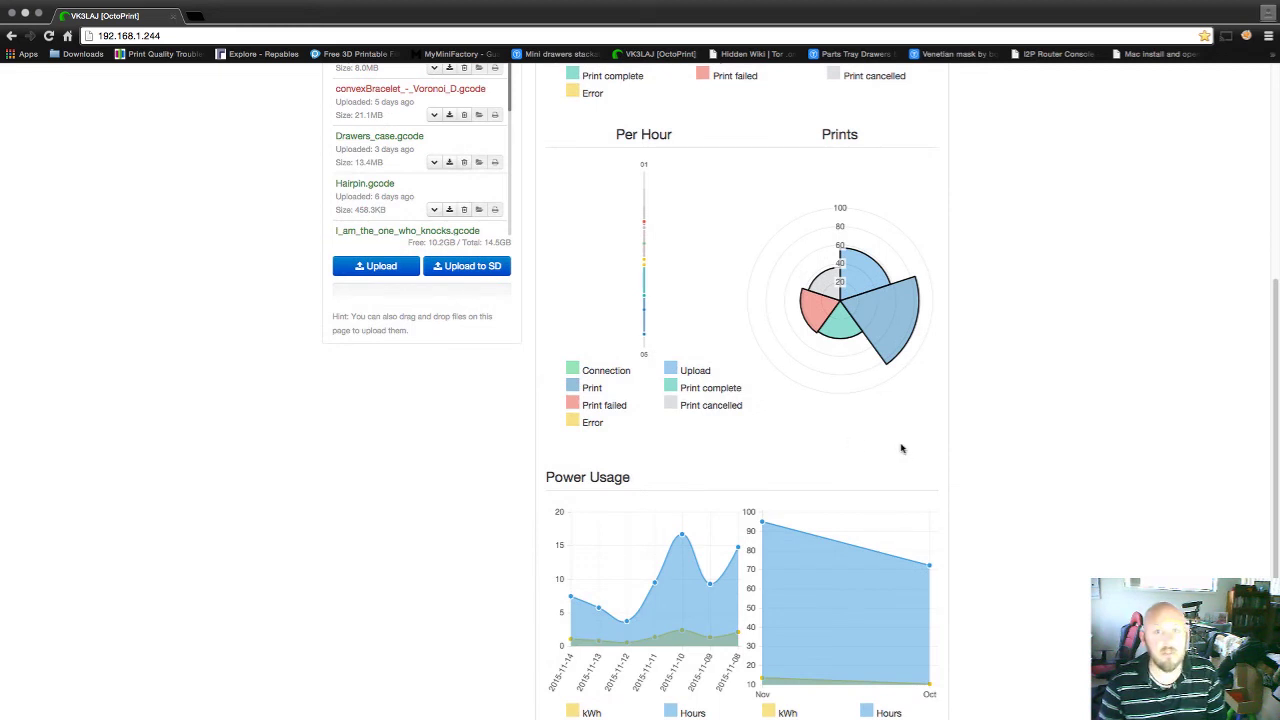
pyautogui.scroll(-1, 955, 443)
pyautogui.moveTo(692, 513)
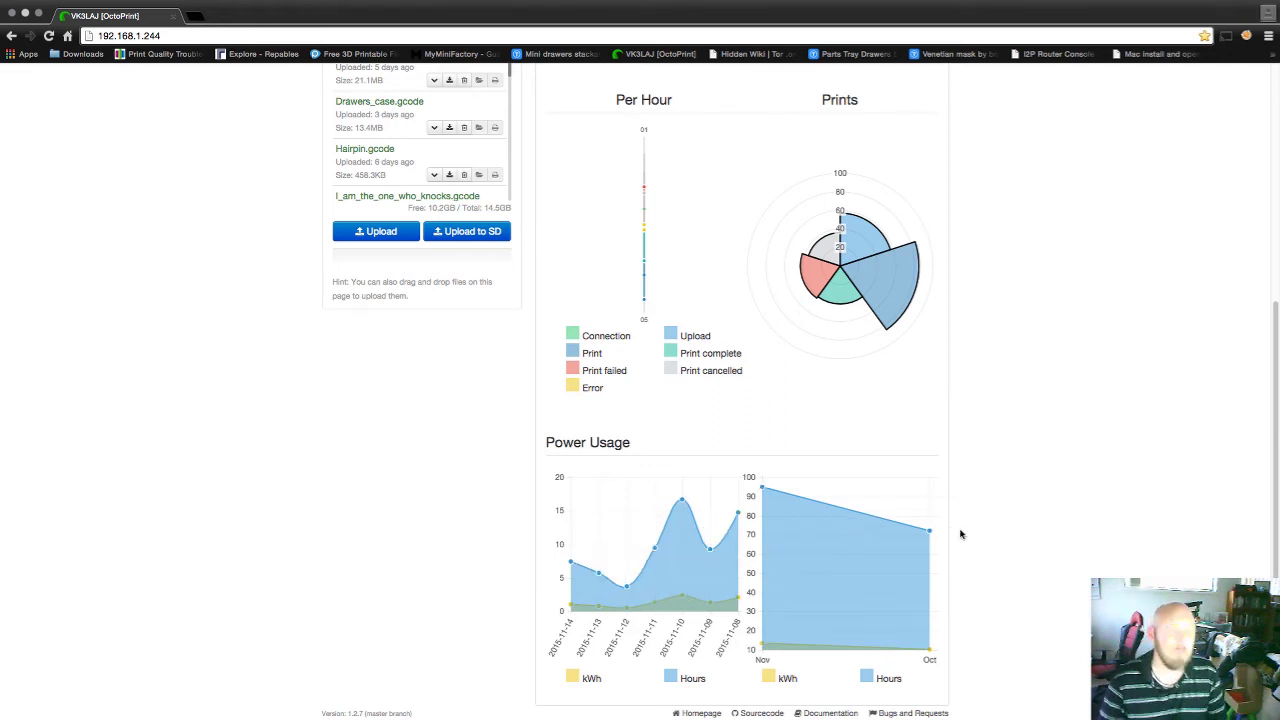
pyautogui.scroll(4, 960, 531)
pyautogui.click(895, 118)
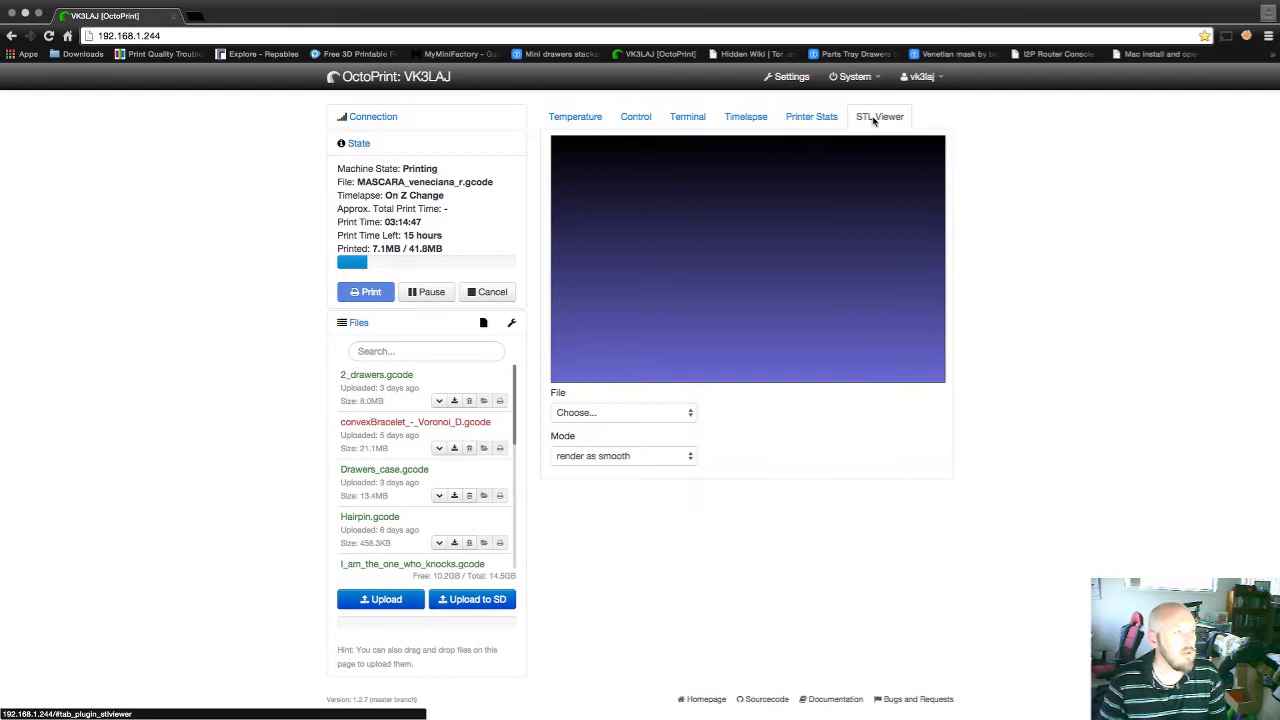
pyautogui.click(643, 418)
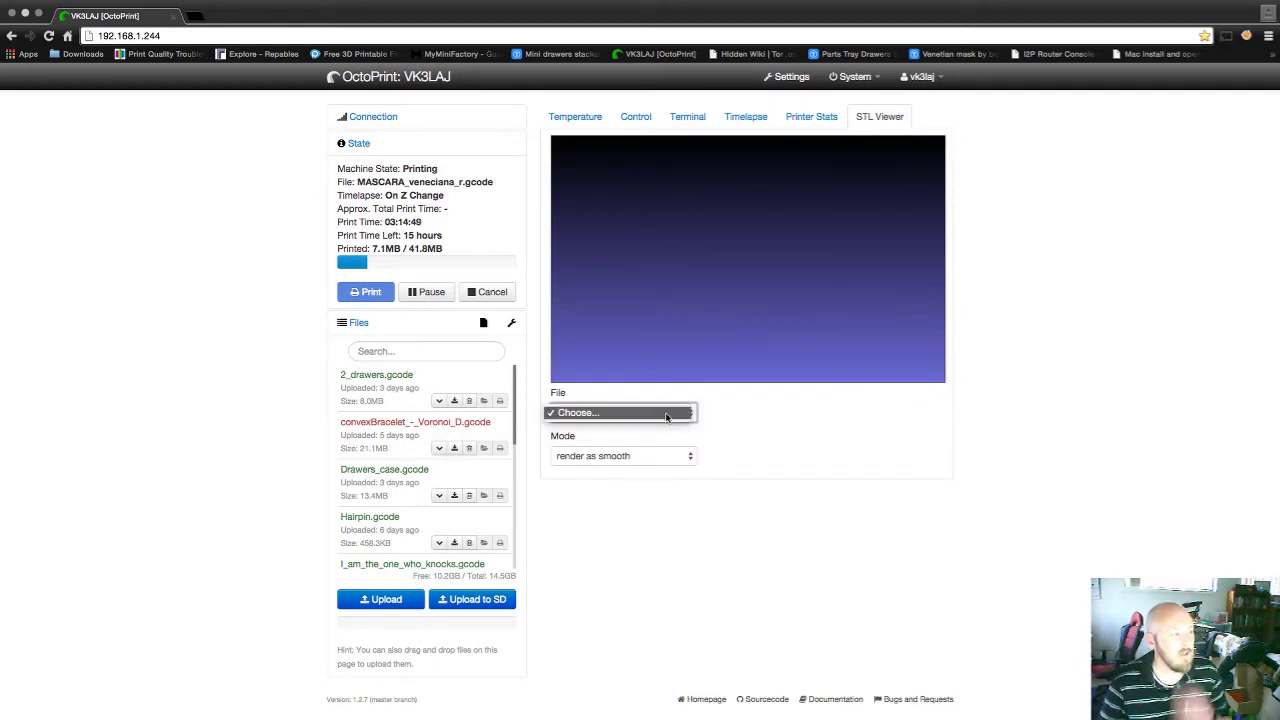
pyautogui.click(671, 417)
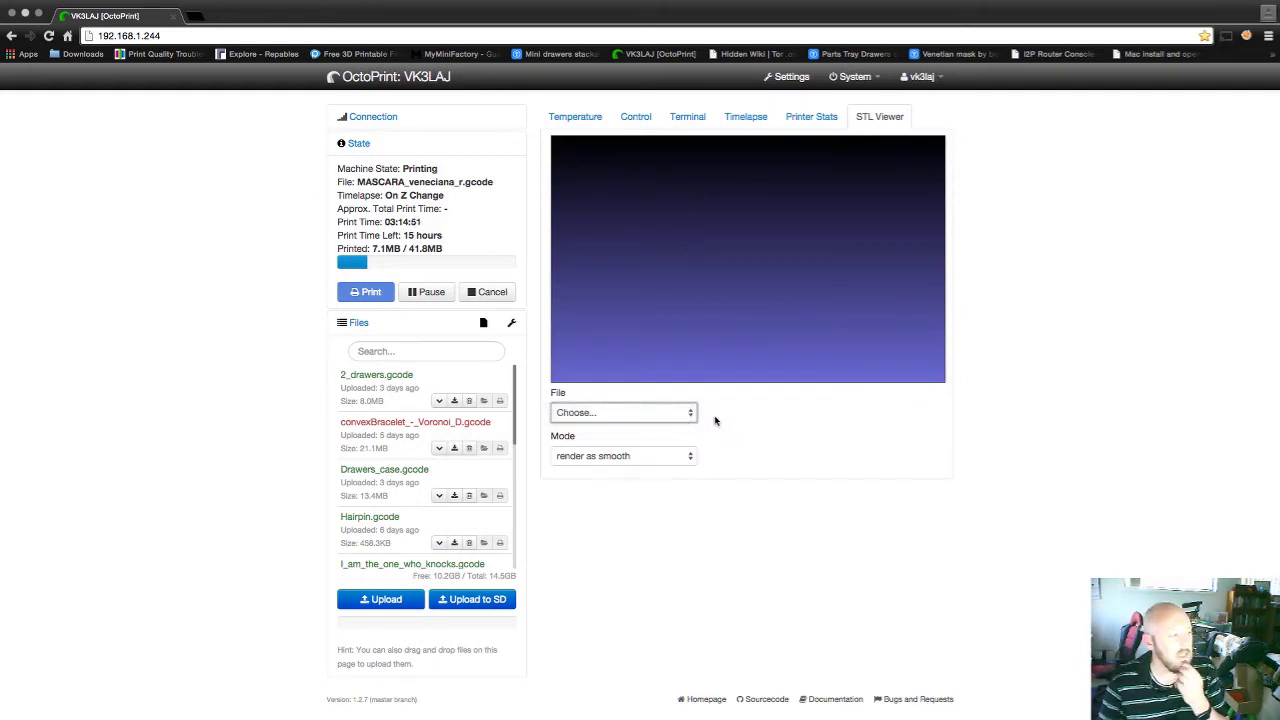
pyautogui.click(690, 414)
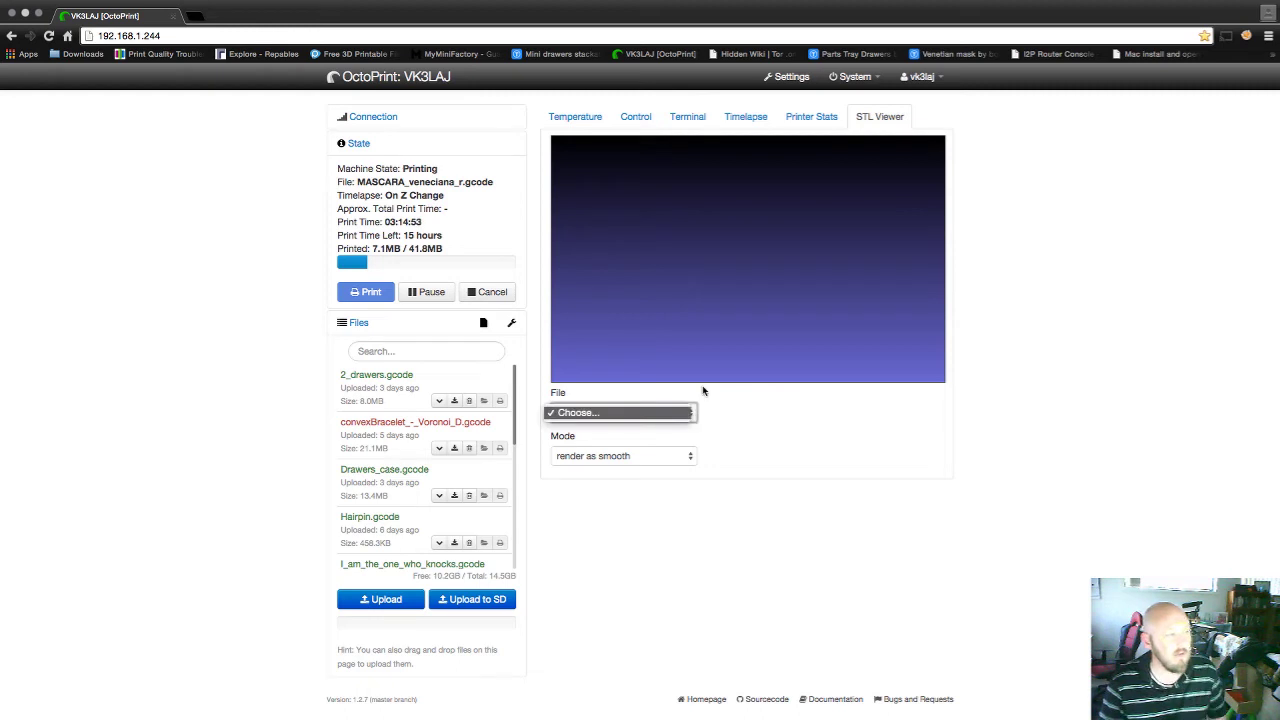
pyautogui.click(705, 439)
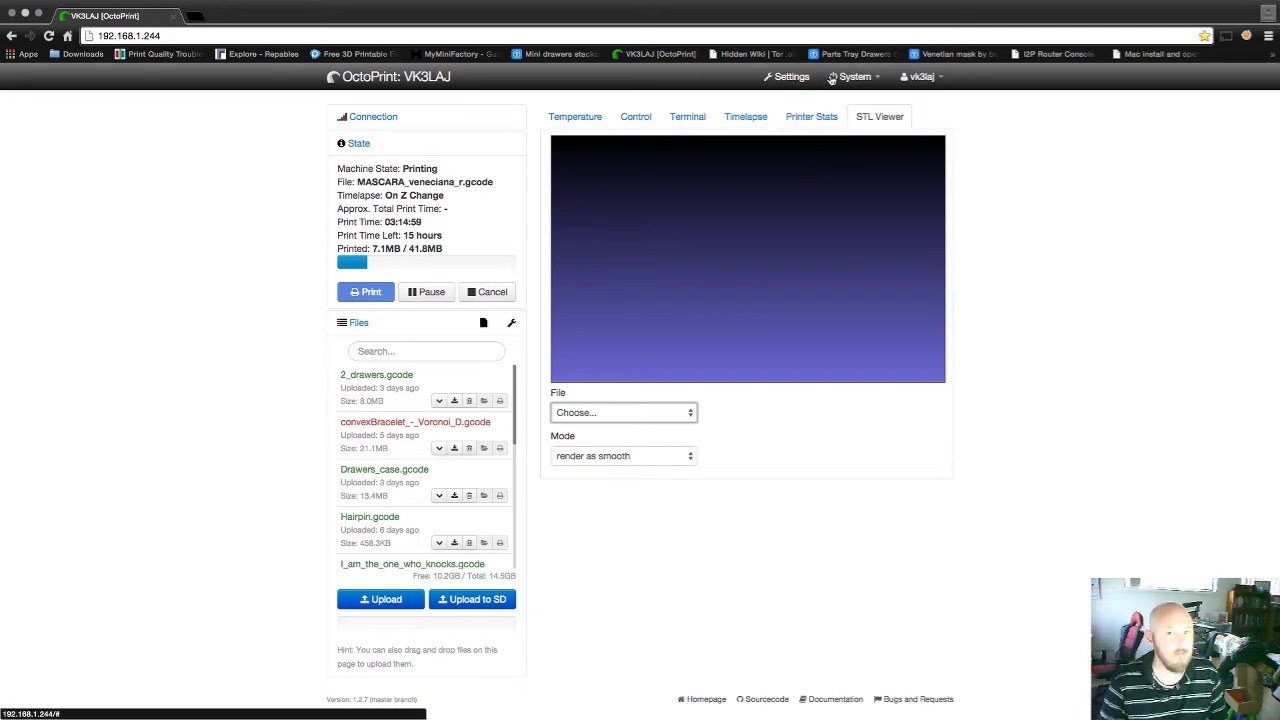
# - Open Settings on Printer Profiles, listing AURORA and the default Fantasy profile
pyautogui.click(777, 81)
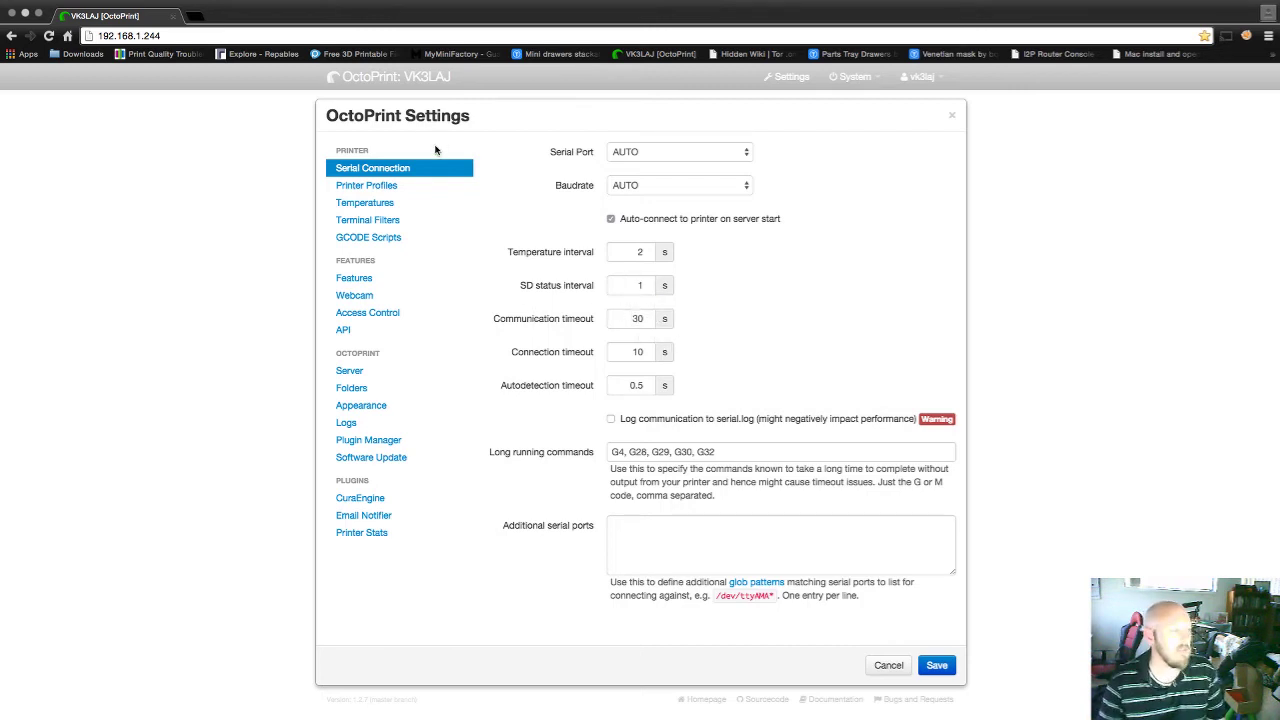
pyautogui.click(388, 186)
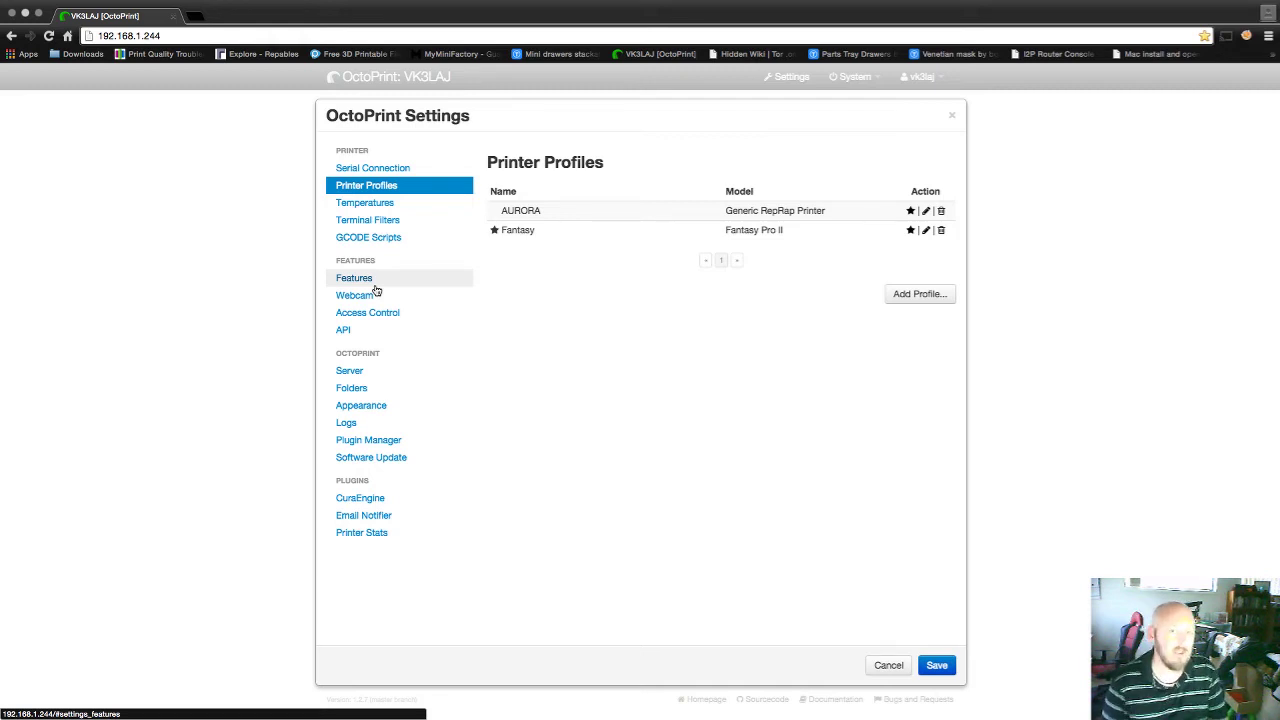
# - Check the Temperatures presets, then the Terminal Filters suppressing M105 and M27
pyautogui.click(340, 204)
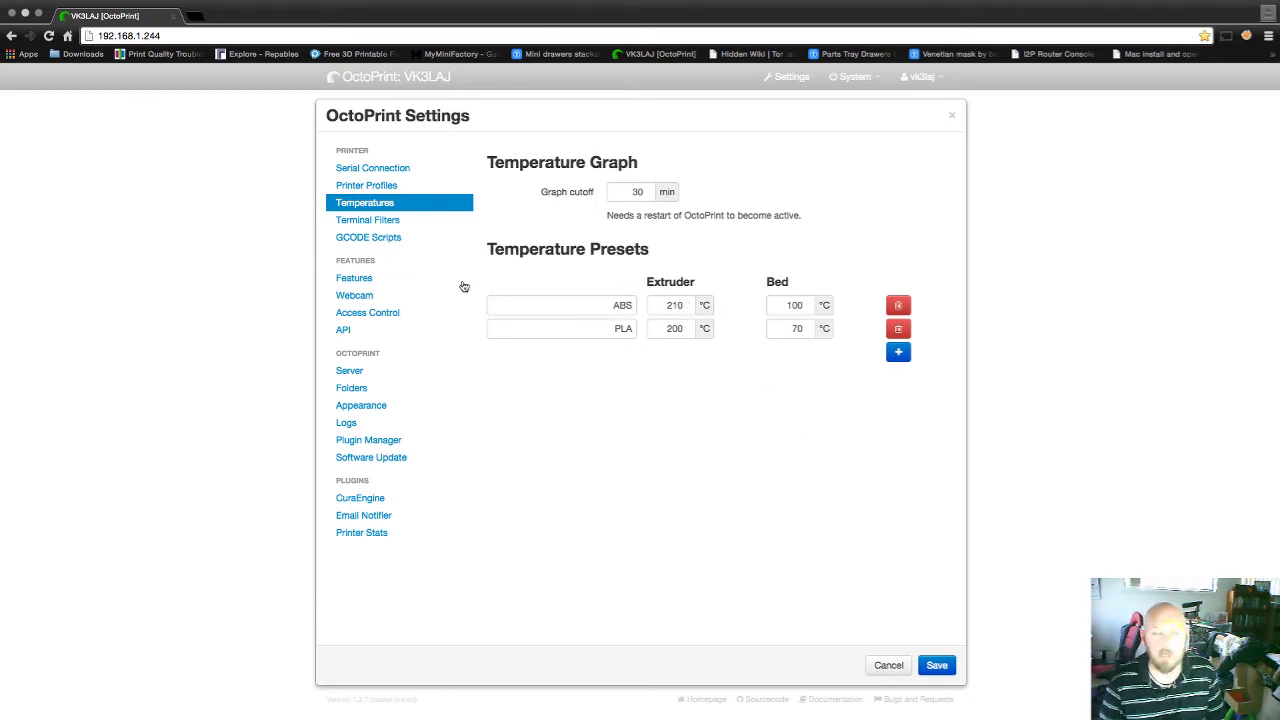
pyautogui.click(381, 221)
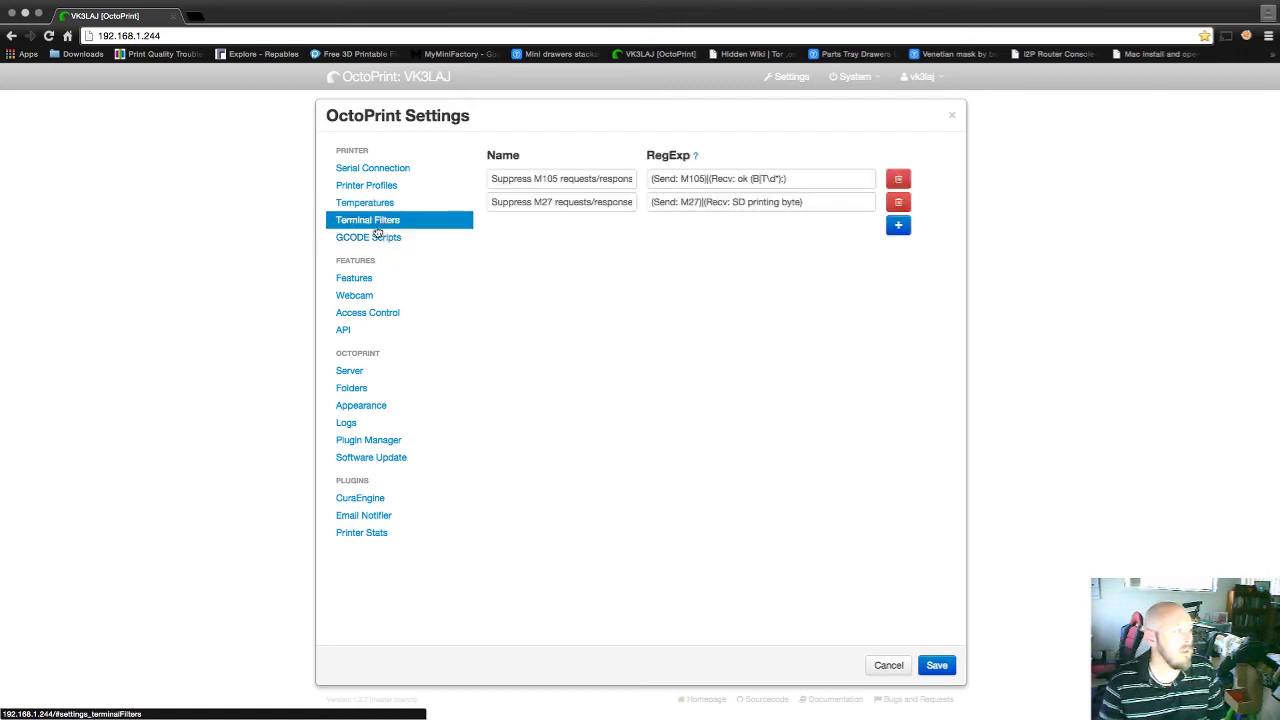
# - Inspect the GCODE Scripts, reading the cancel script's M84 and heater-off commands
pyautogui.click(371, 240)
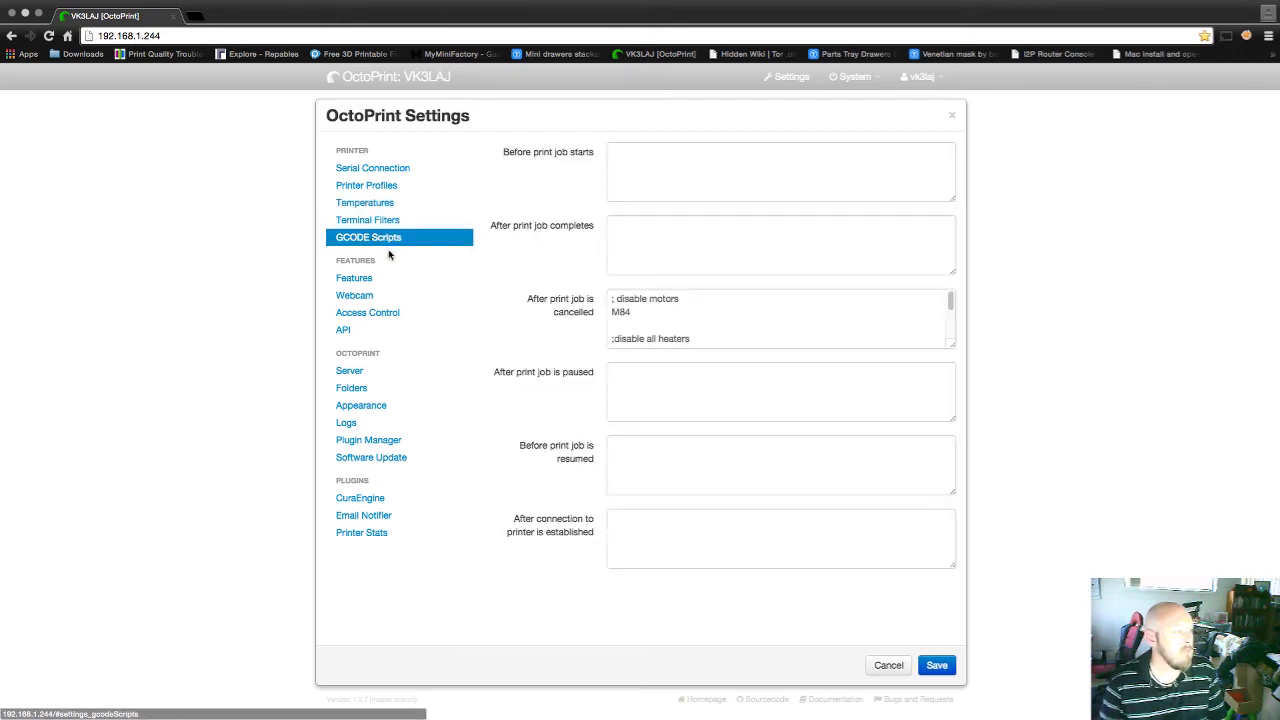
pyautogui.click(758, 303)
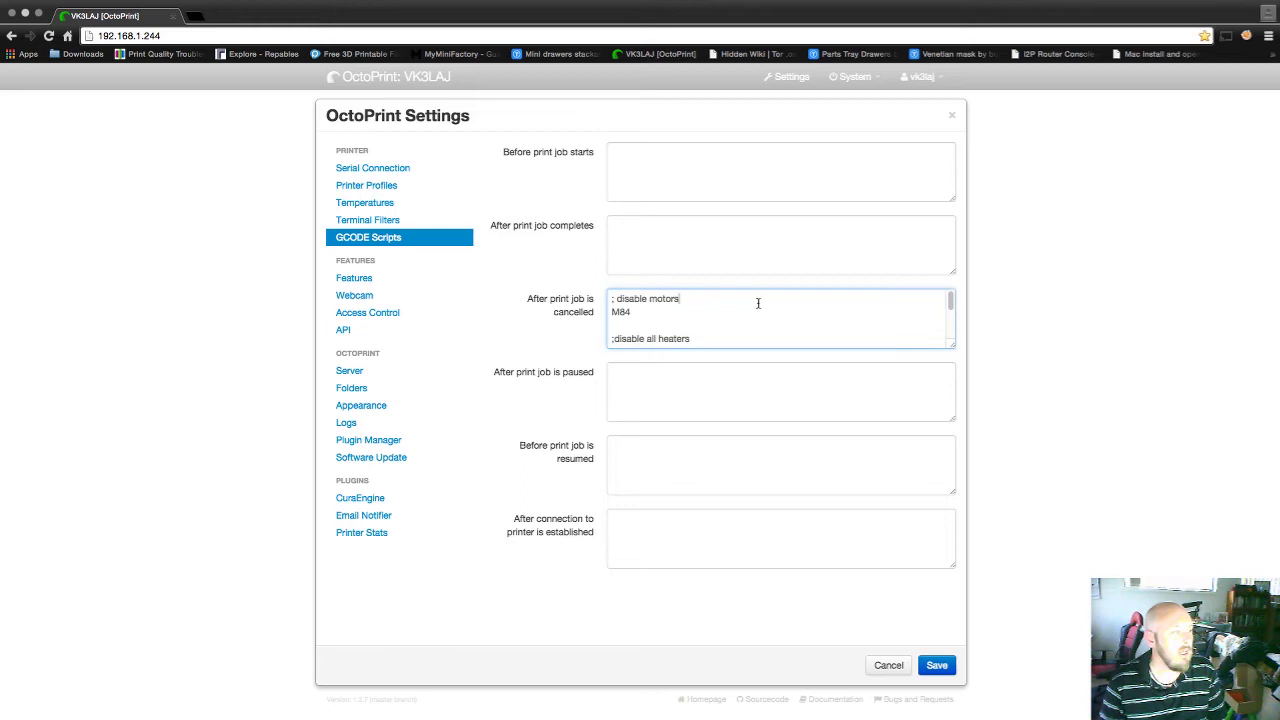
pyautogui.scroll(-3, 781, 306)
pyautogui.scroll(3, 772, 314)
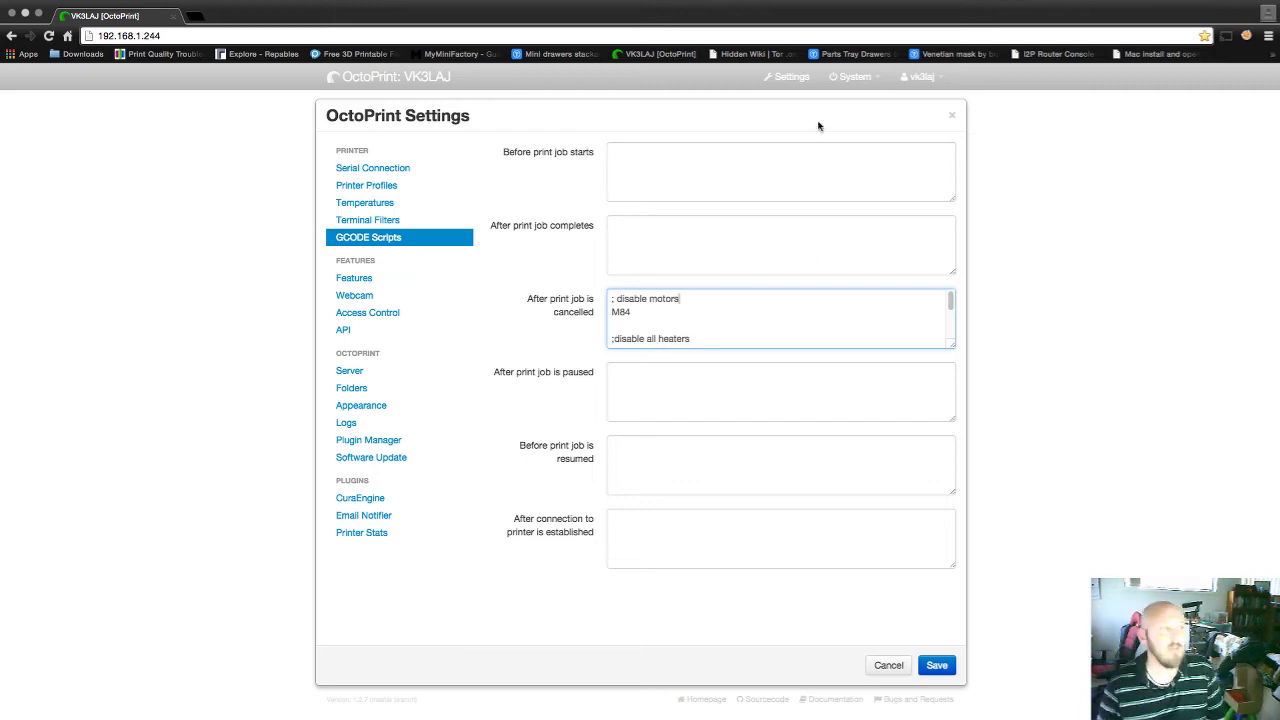
pyautogui.click(688, 172)
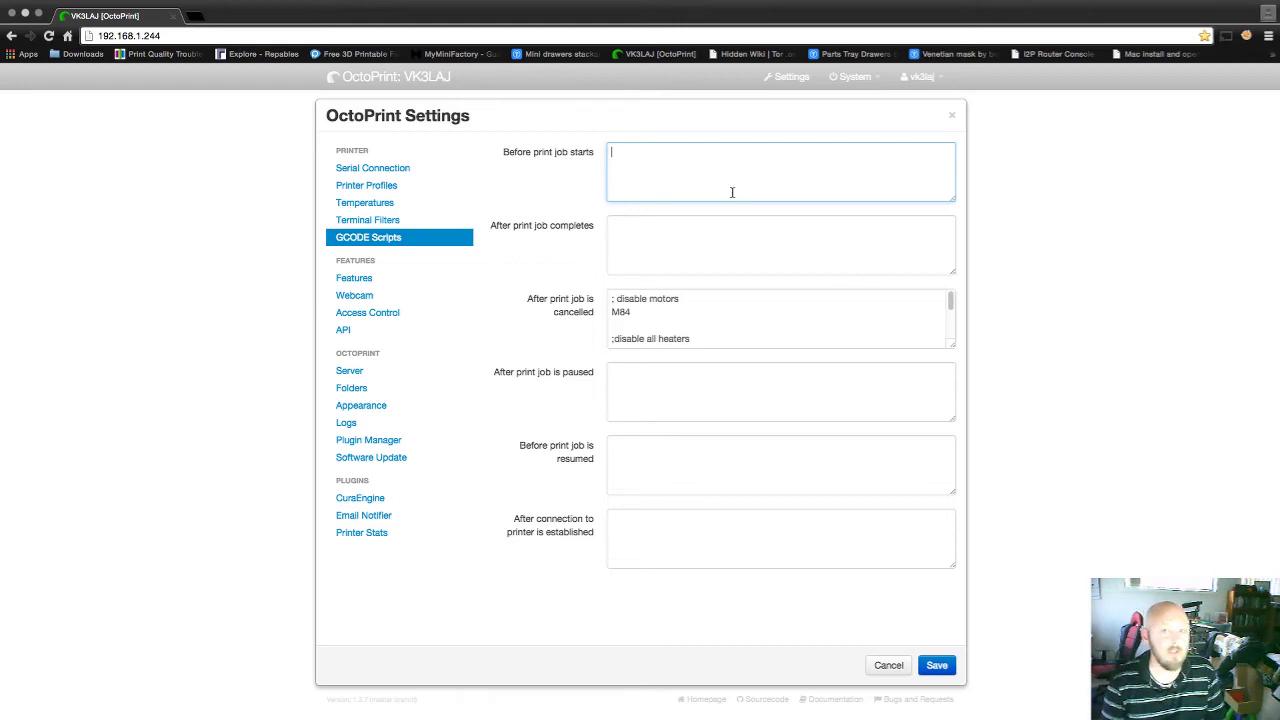
# - Show Features: temperature graph, SD support, keyboard control on, GCode Visualizer off
pyautogui.click(351, 279)
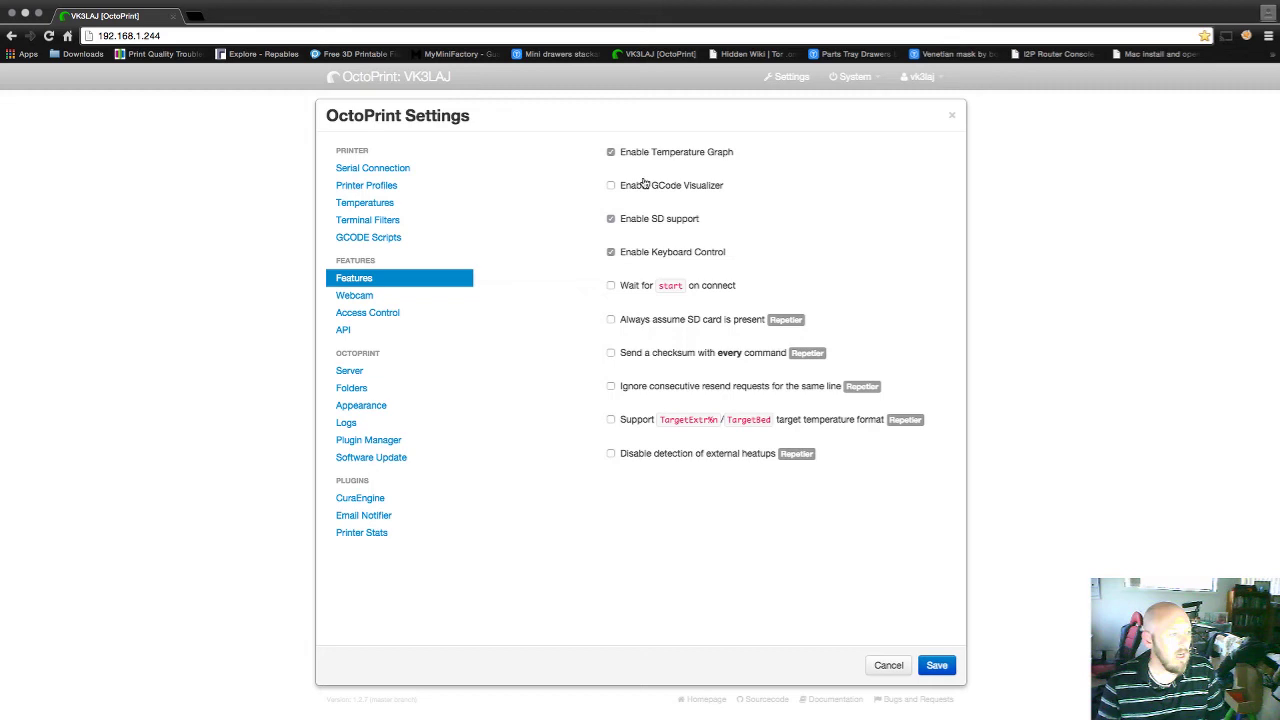
# - Browse Webcam and Access Control settings, ending on API with API enabled and CORS off
pyautogui.click(360, 295)
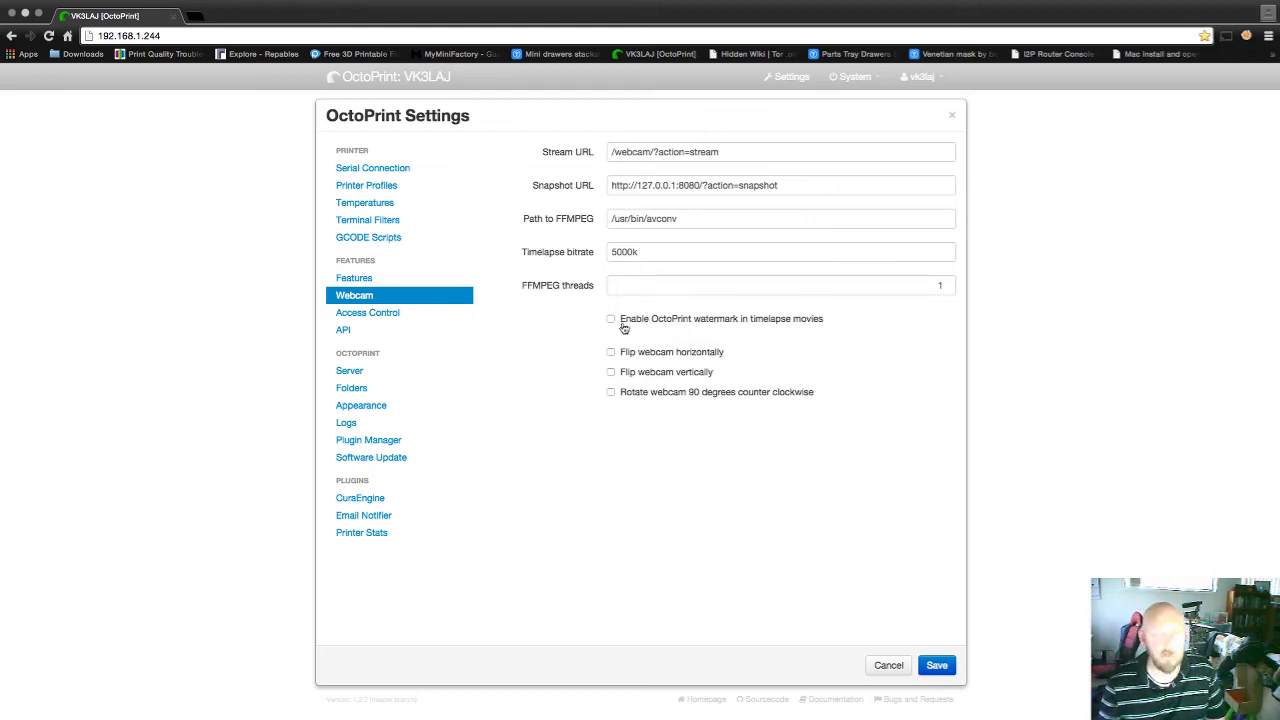
pyautogui.click(390, 315)
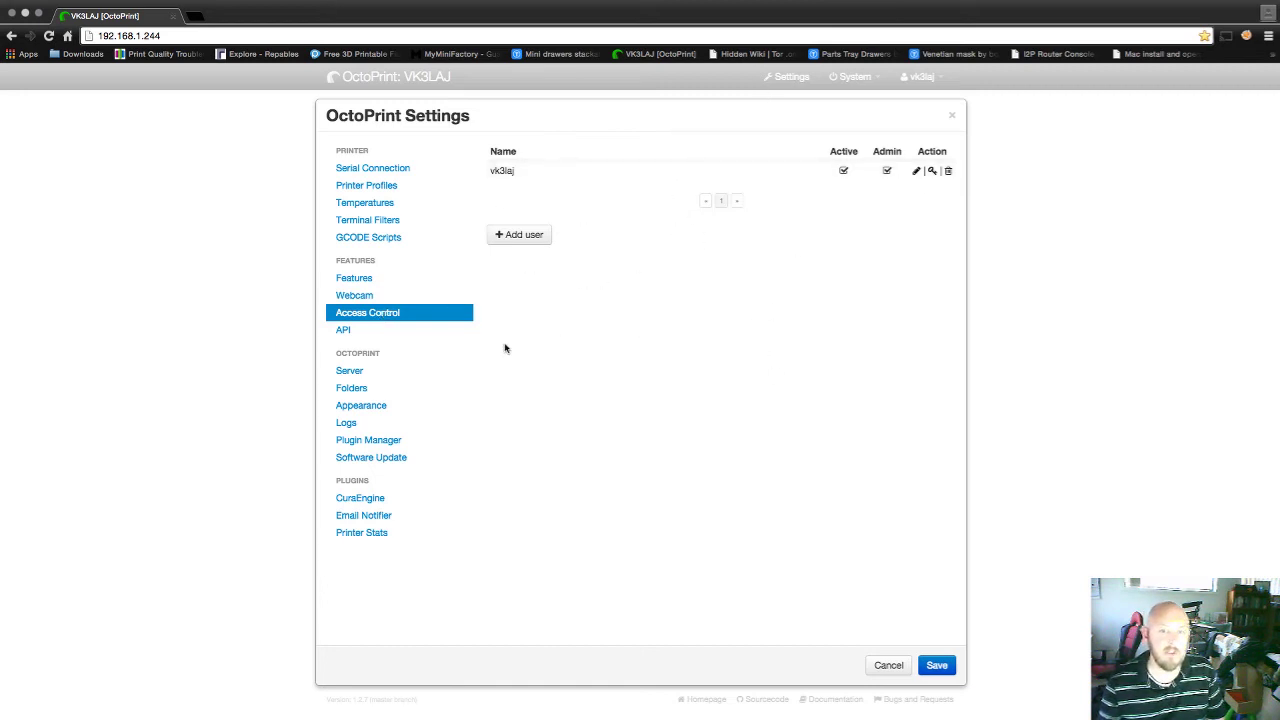
pyautogui.click(350, 336)
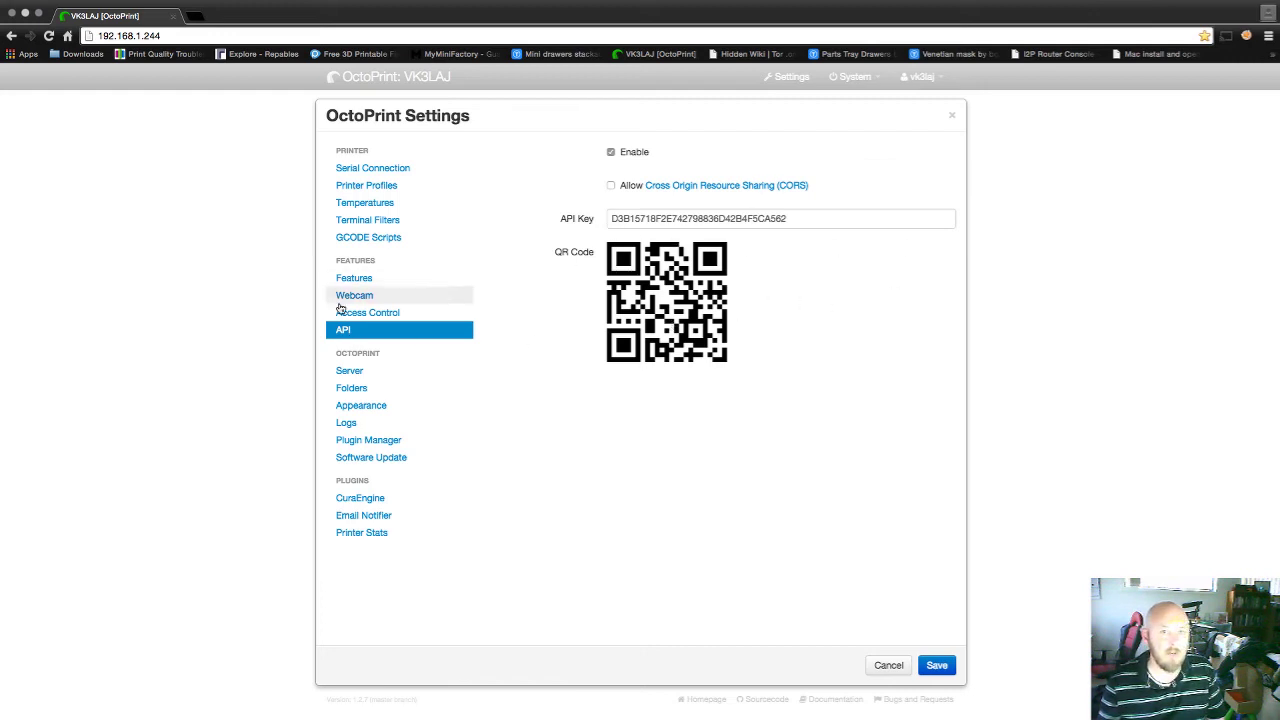
# - Browse the Server, Folders, Appearance and Logs settings pages
pyautogui.click(369, 373)
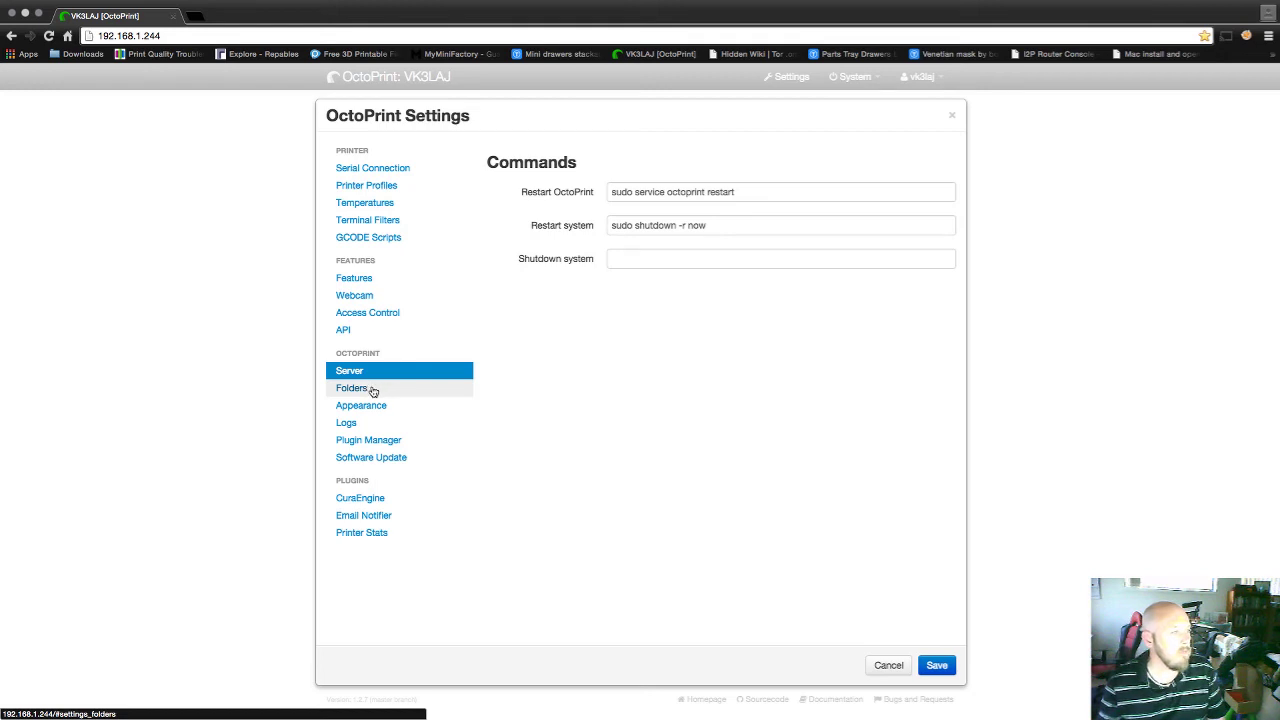
pyautogui.click(370, 390)
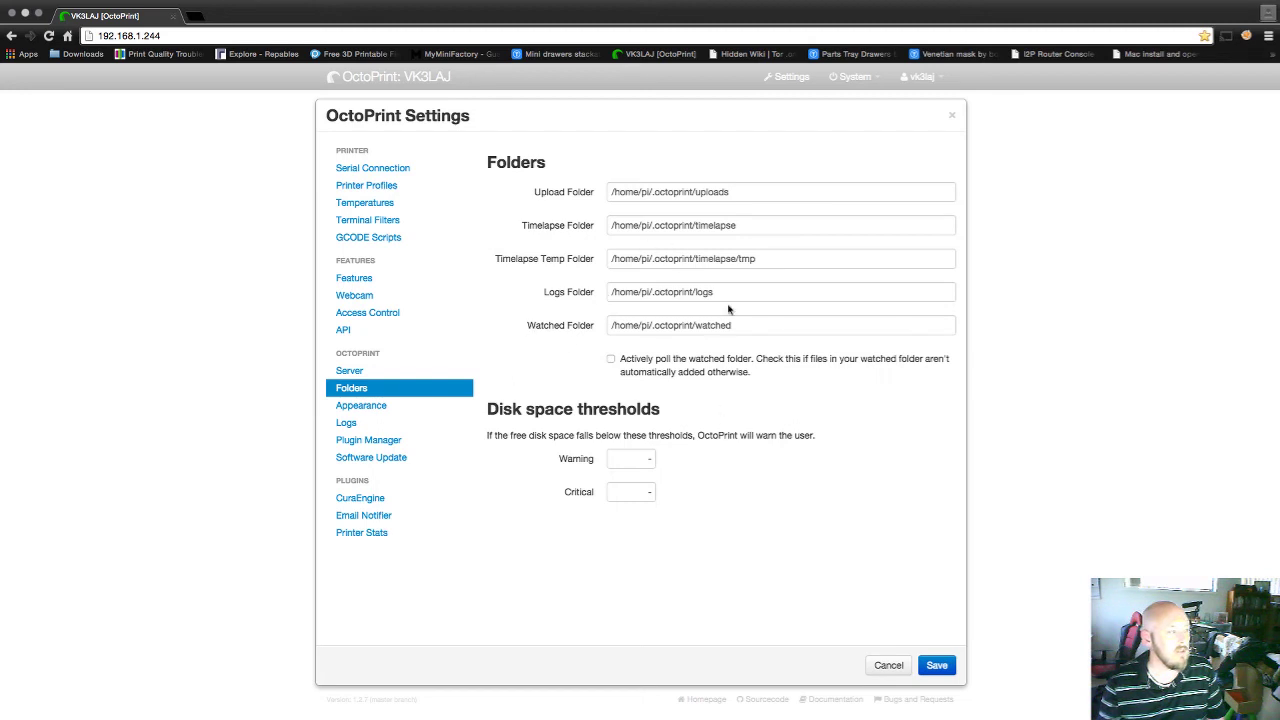
pyautogui.click(380, 408)
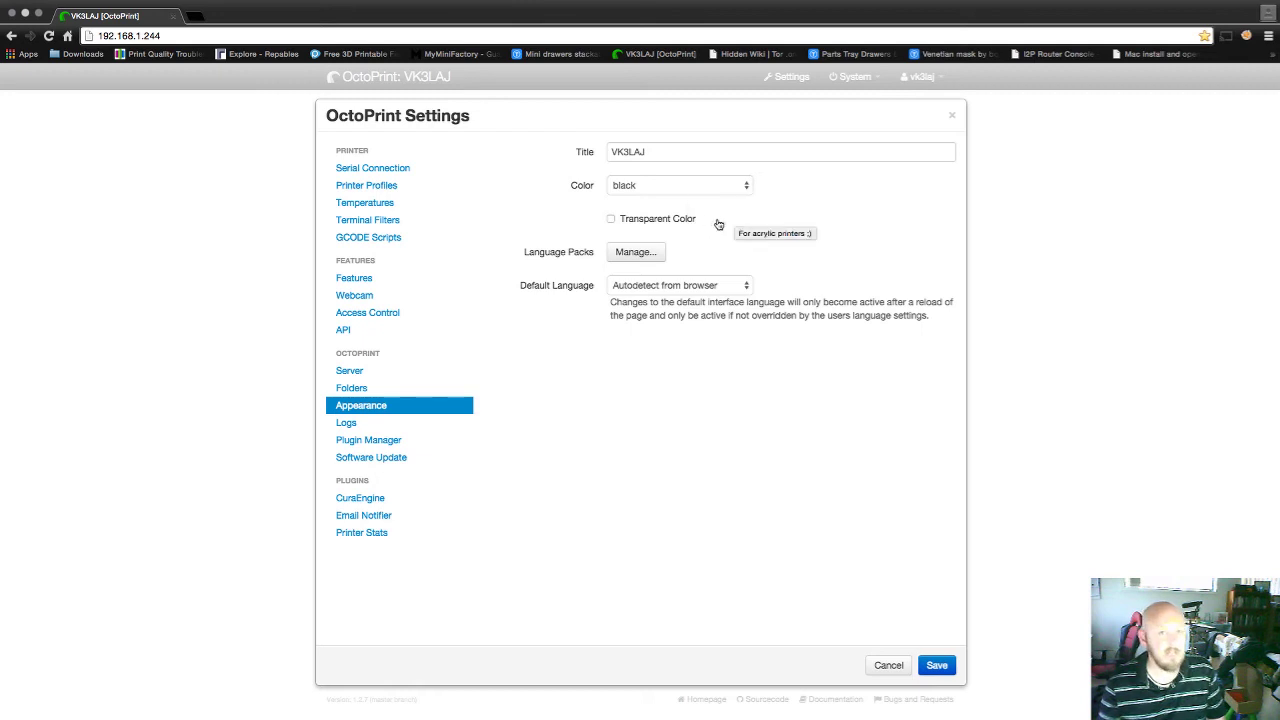
pyautogui.click(371, 428)
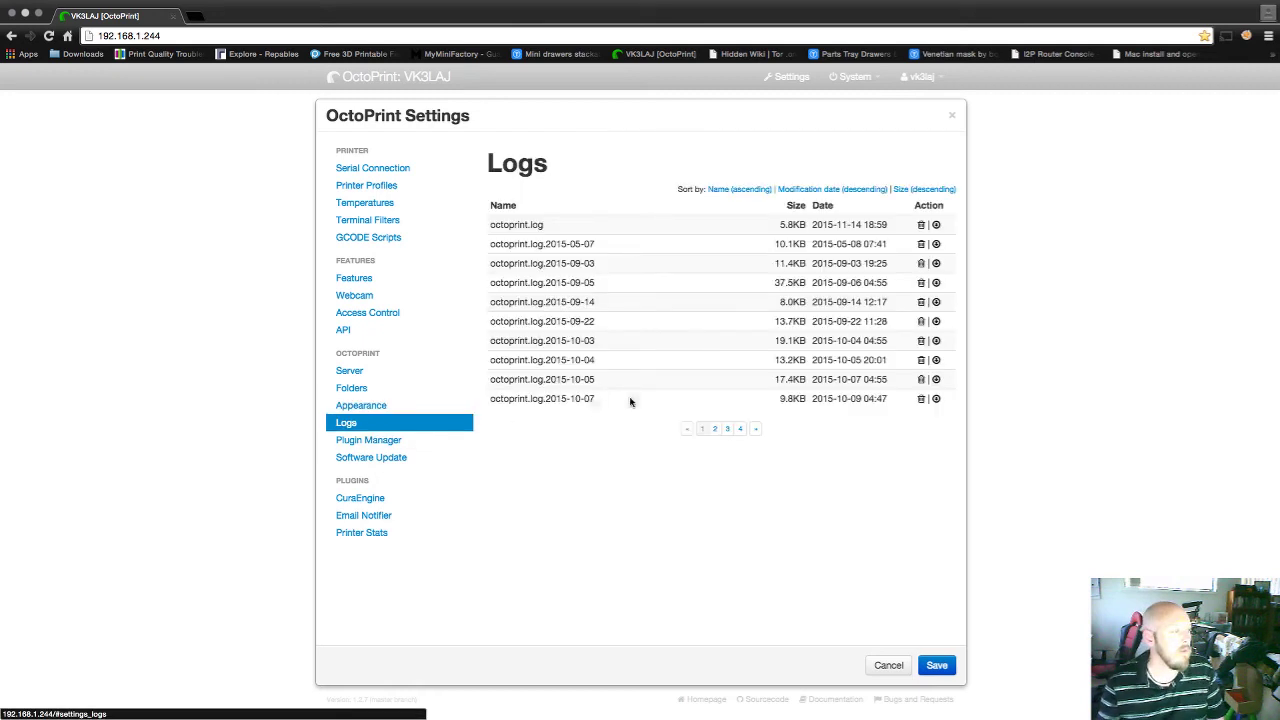
# - Check both Plugin Manager pages and Software Update, then cancel out of Settings
pyautogui.click(396, 442)
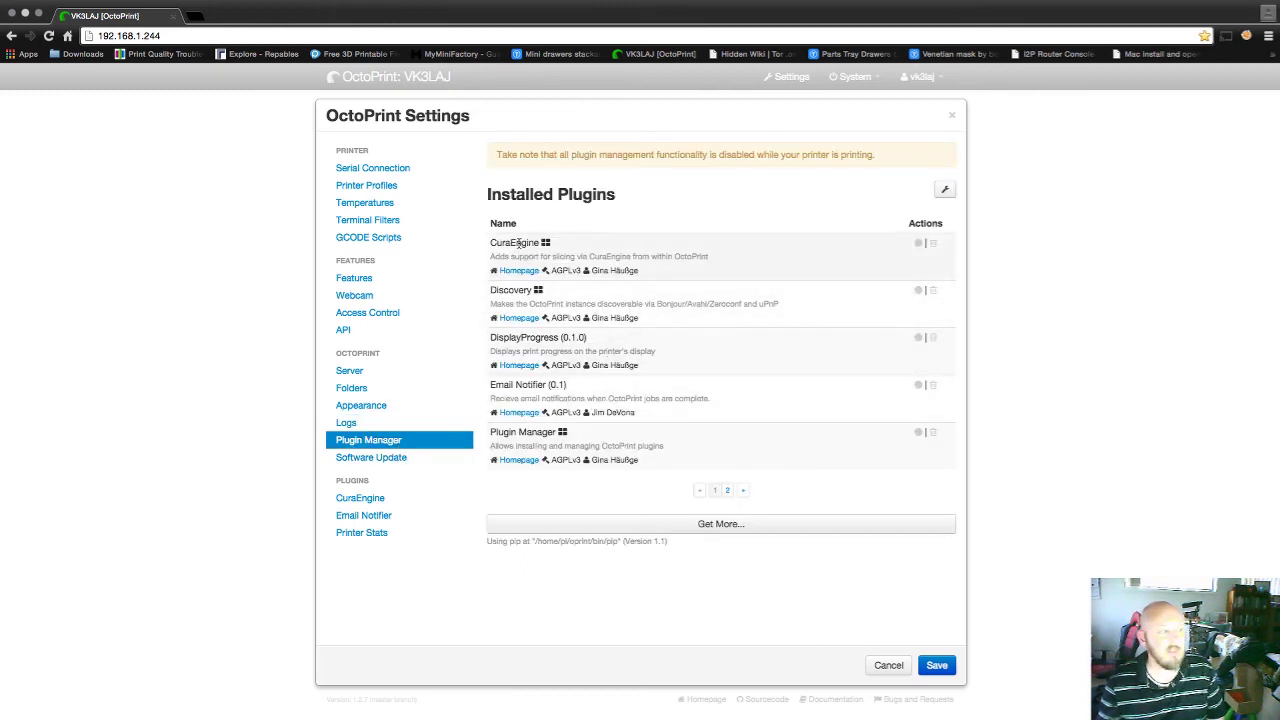
pyautogui.click(728, 490)
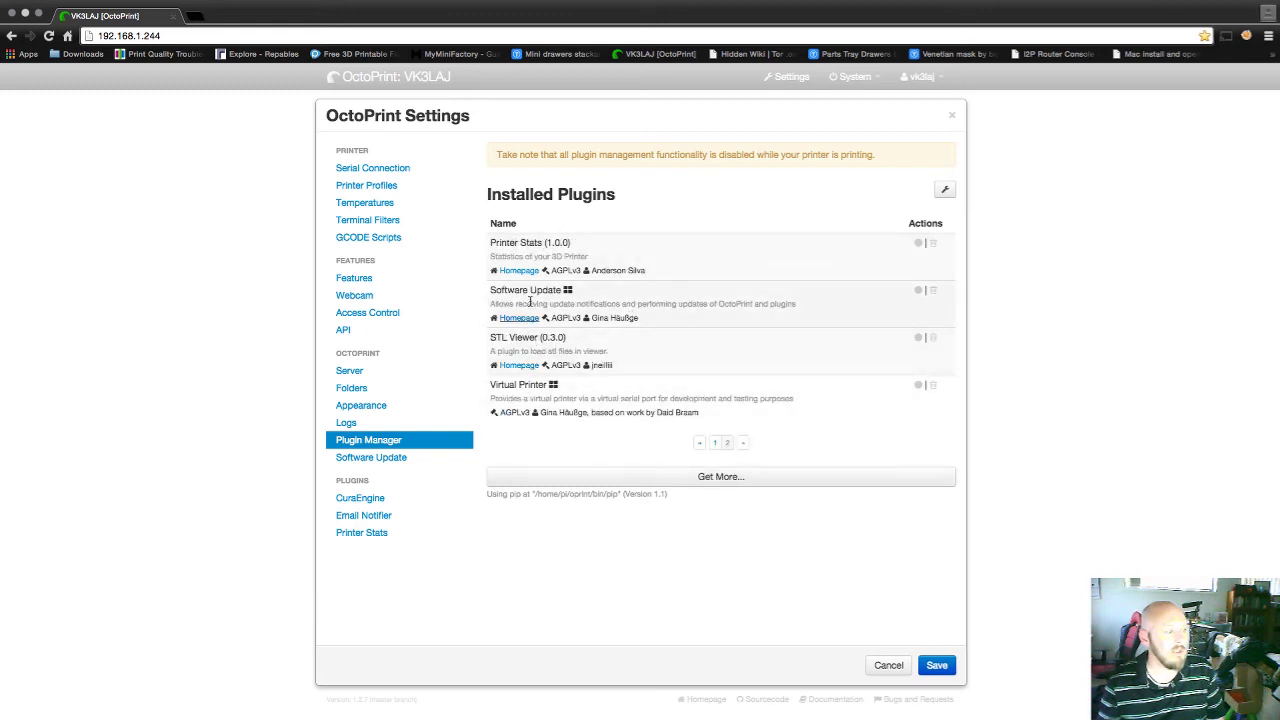
pyautogui.click(714, 443)
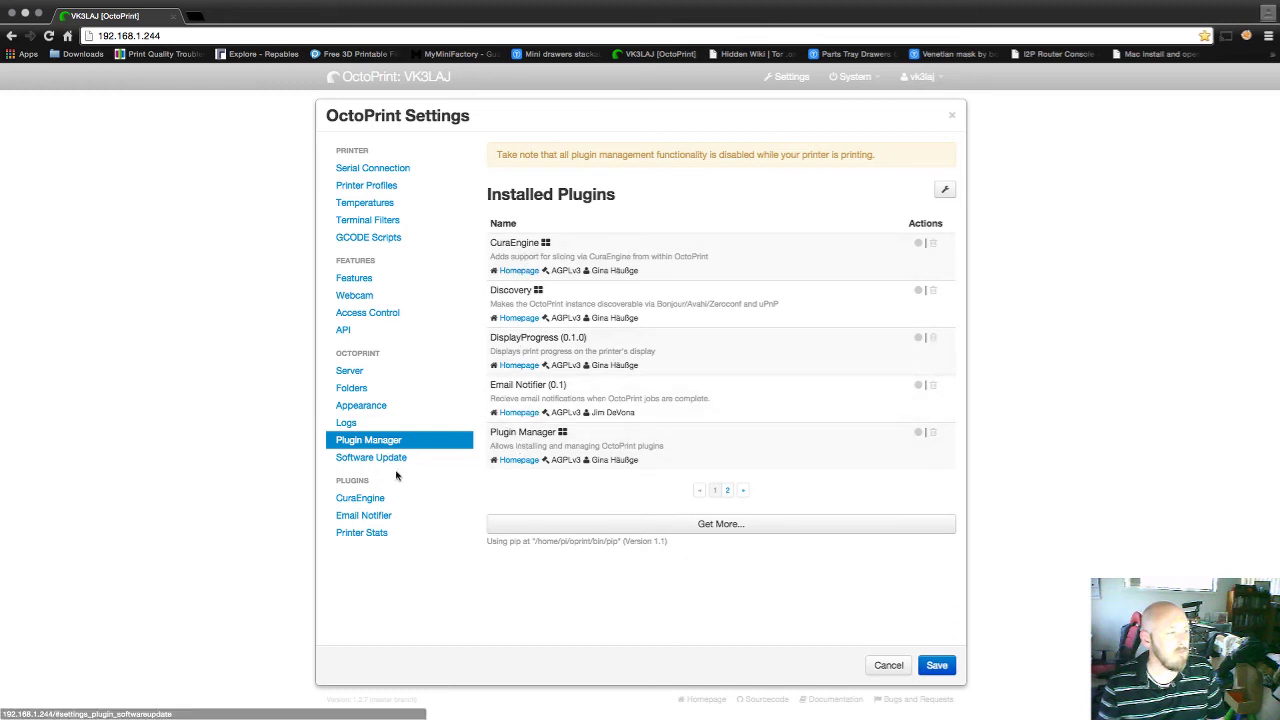
pyautogui.click(354, 462)
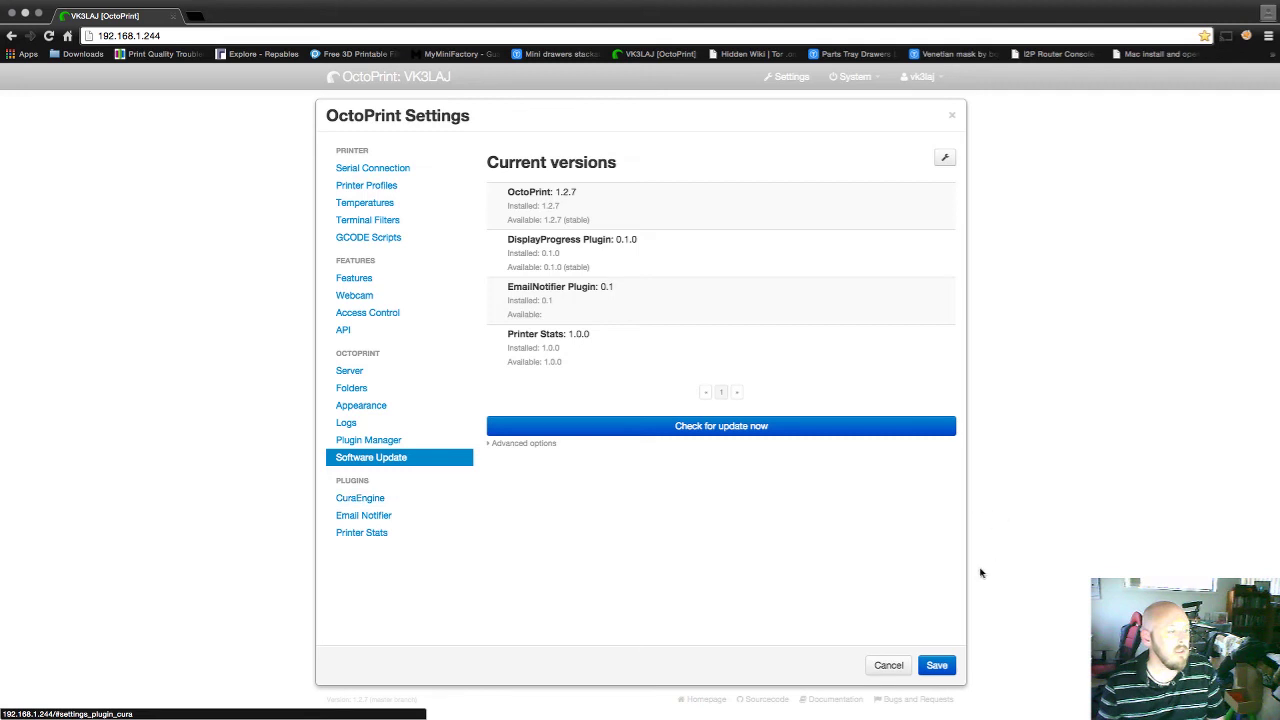
pyautogui.click(888, 665)
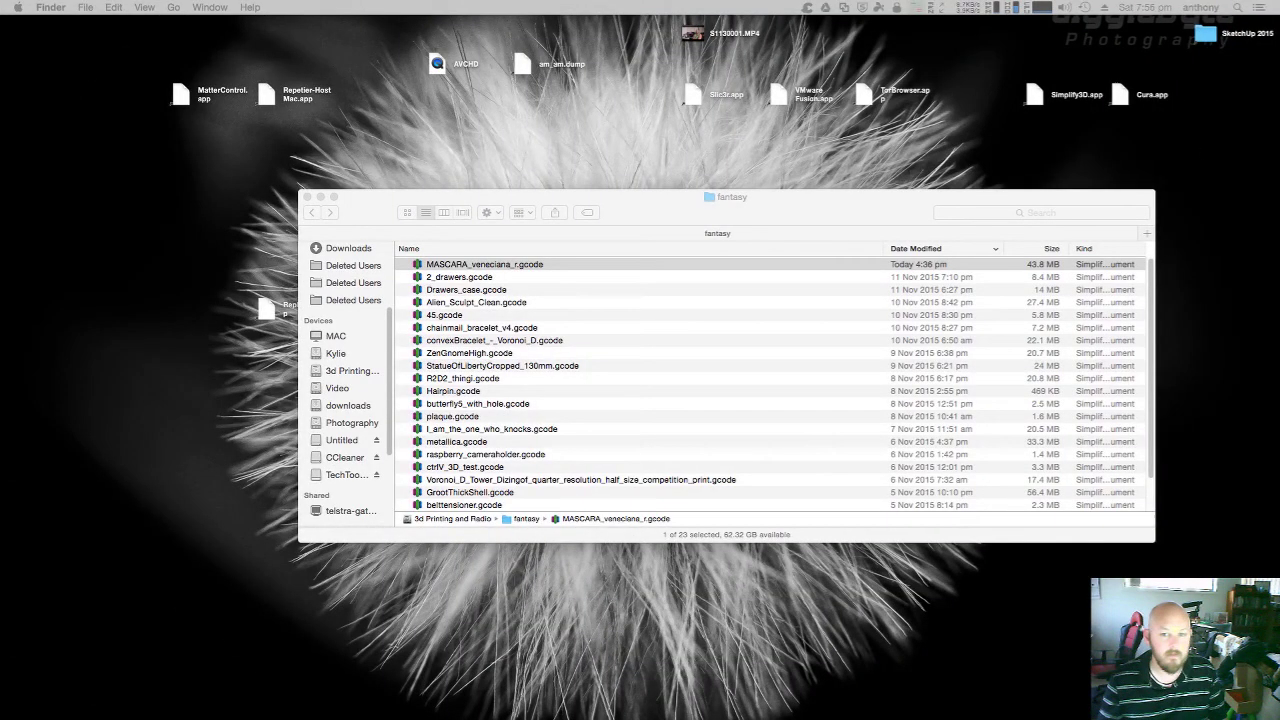
# - Browse through 3d Printing to the Models folder in KYLIE and select 2d tree a.stl
pyautogui.click(348, 405)
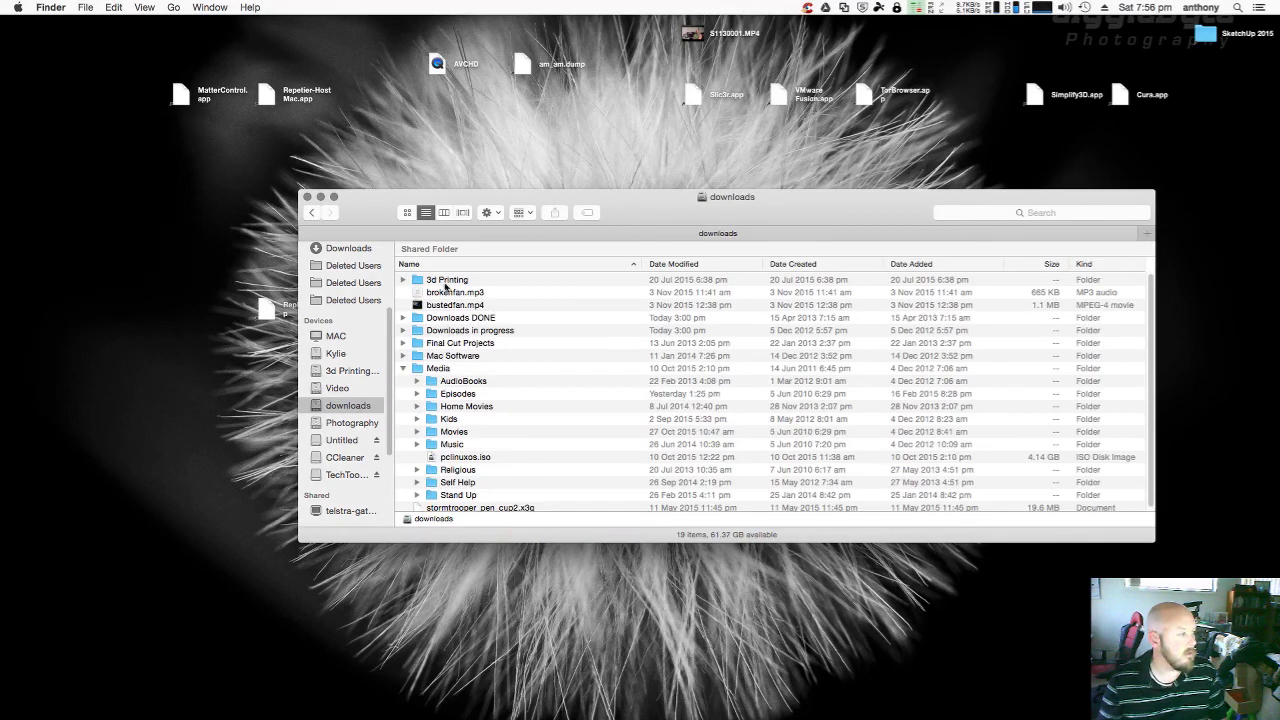
pyautogui.scroll(-2, 366, 405)
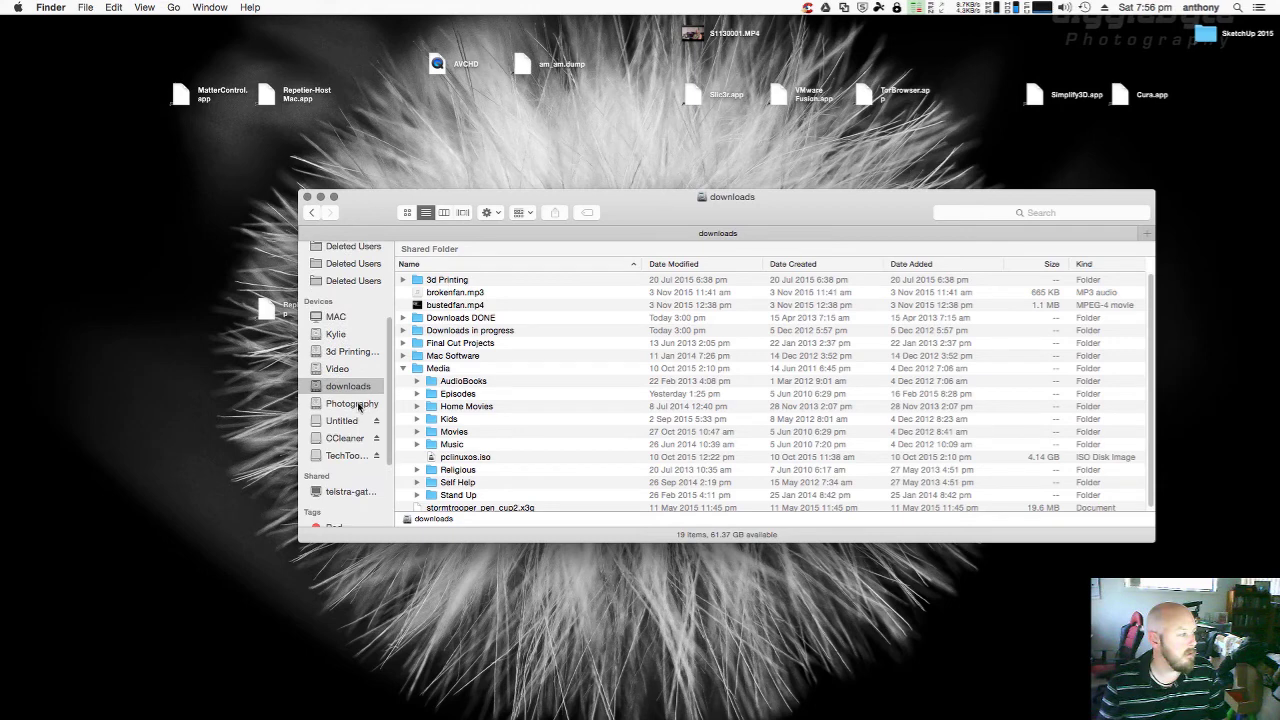
pyautogui.click(352, 354)
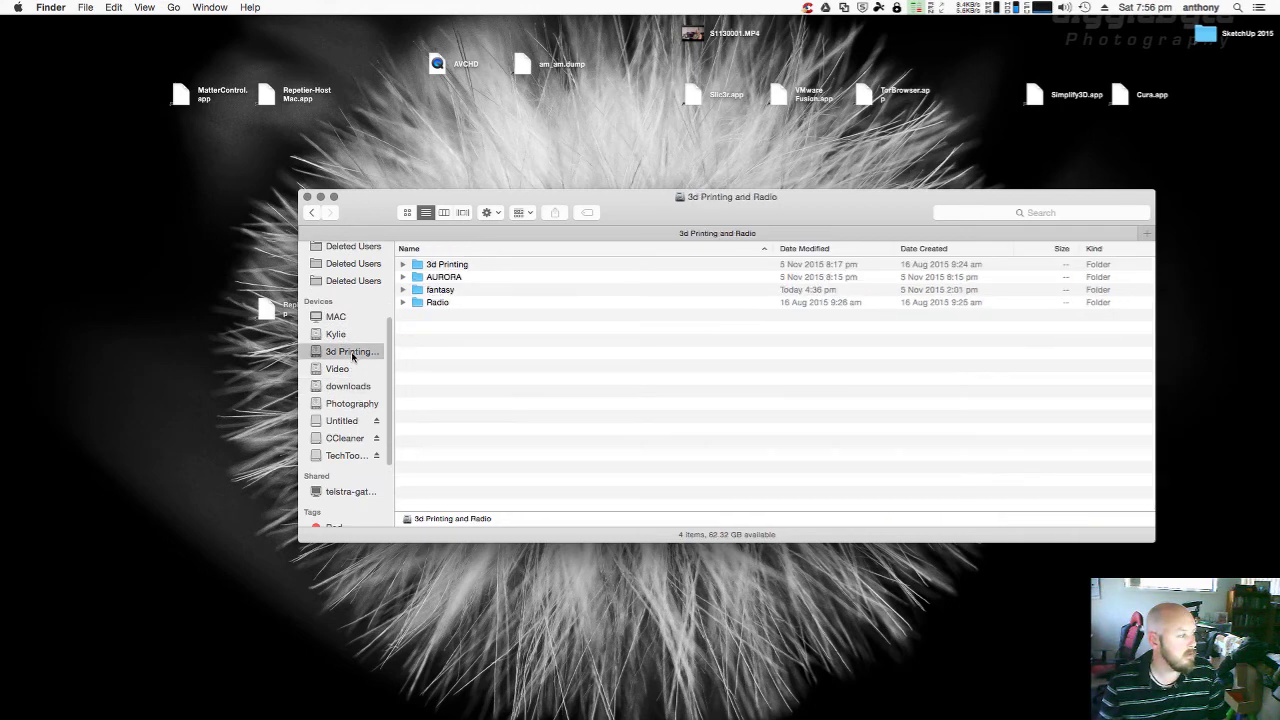
pyautogui.doubleClick(440, 265)
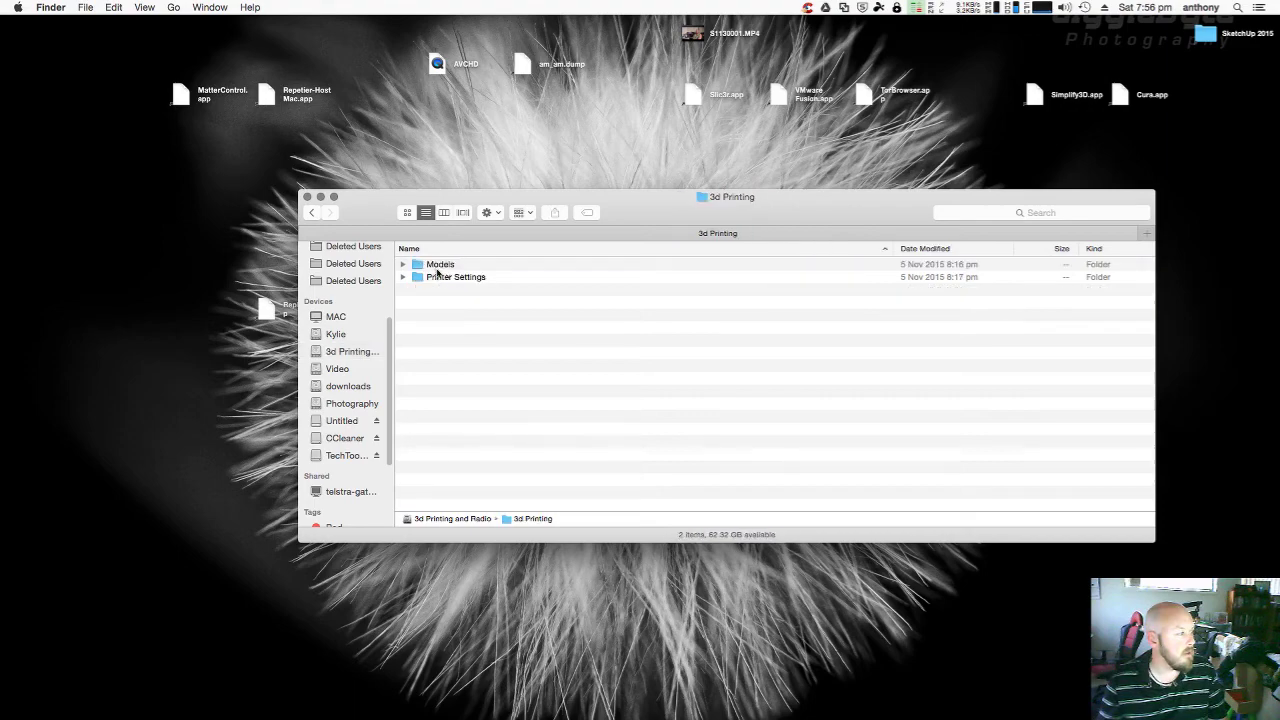
pyautogui.doubleClick(440, 265)
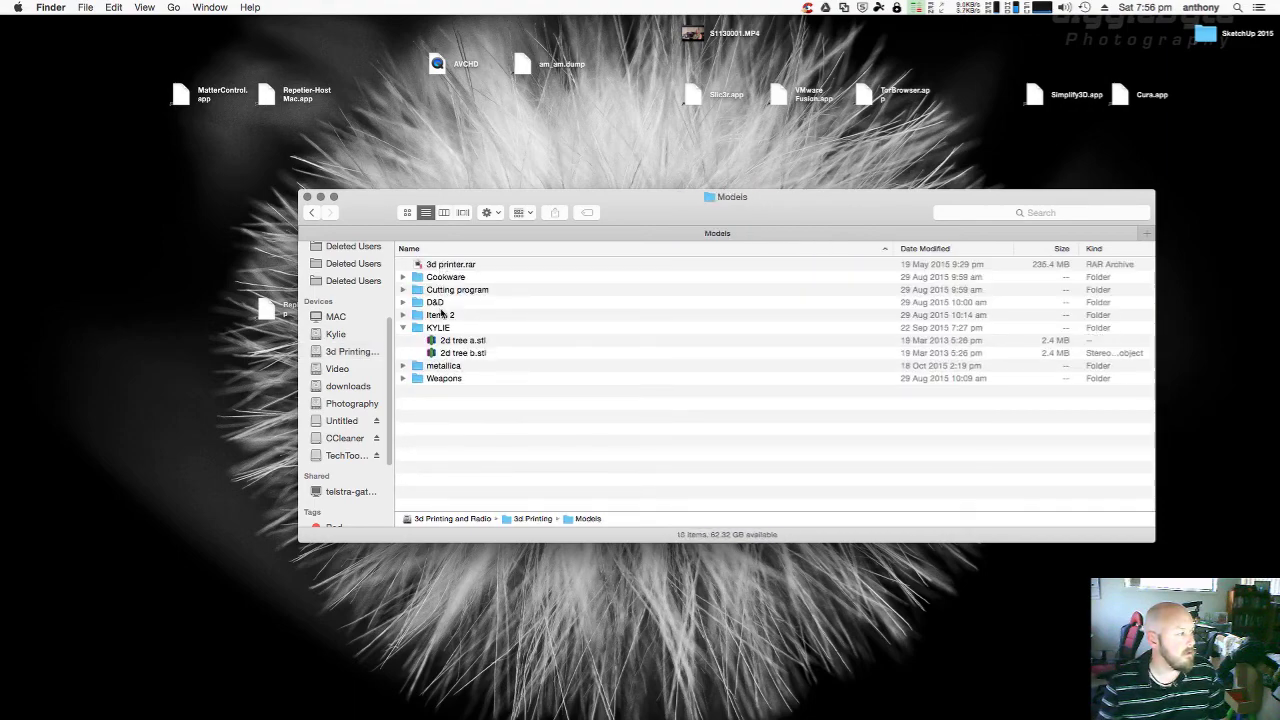
pyautogui.click(453, 341)
# - Close the Models window, hide Simplify3D, and return to the full-screen OctoPrint page
pyautogui.press('super+w')
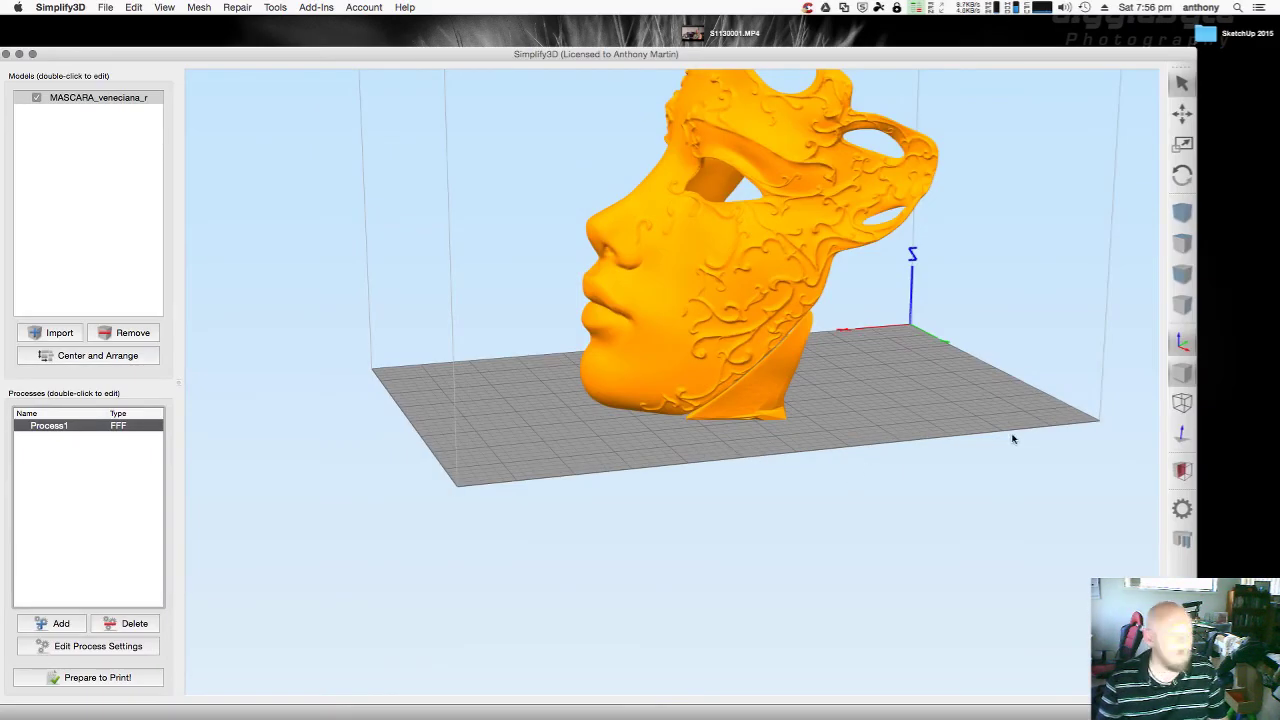
pyautogui.click(20, 56)
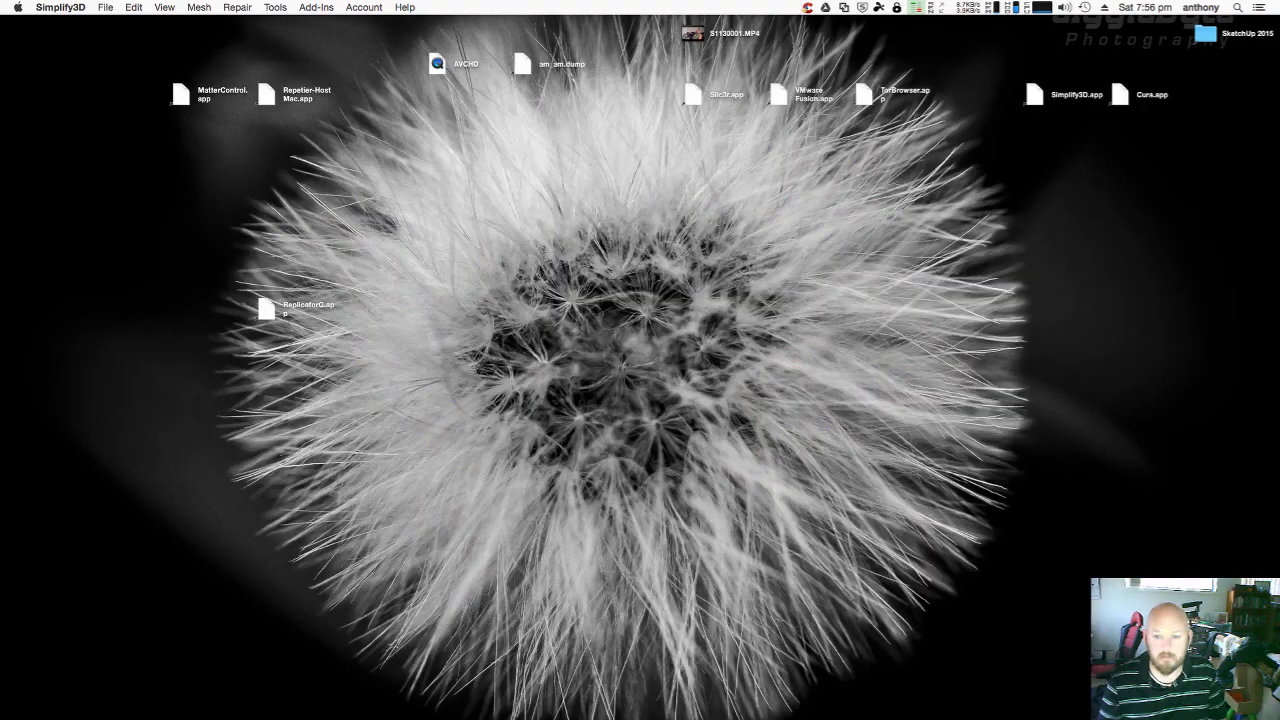
pyautogui.hotkey('ctrl', 'Right')
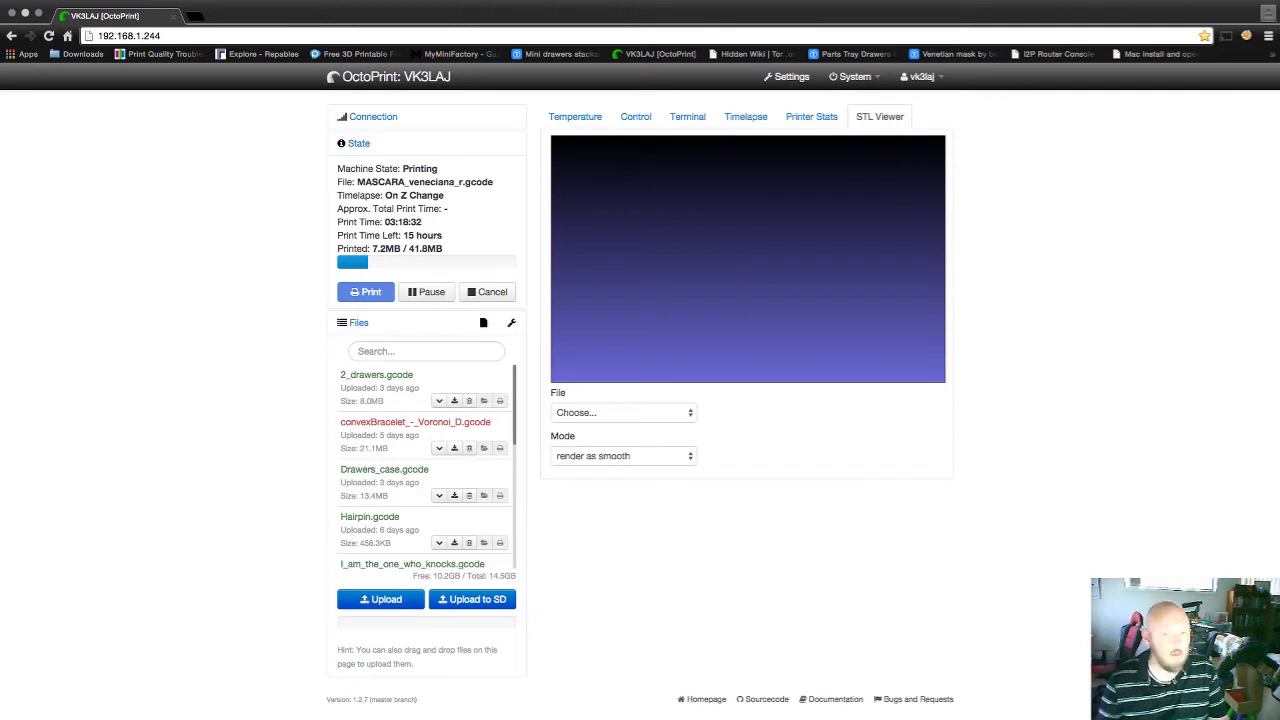
# - Upload 2d_tree_a.stl and inspect the available slicers, slicing profiles and printer profiles
pyautogui.moveTo(1100, 300); pyautogui.dragTo(395, 490)
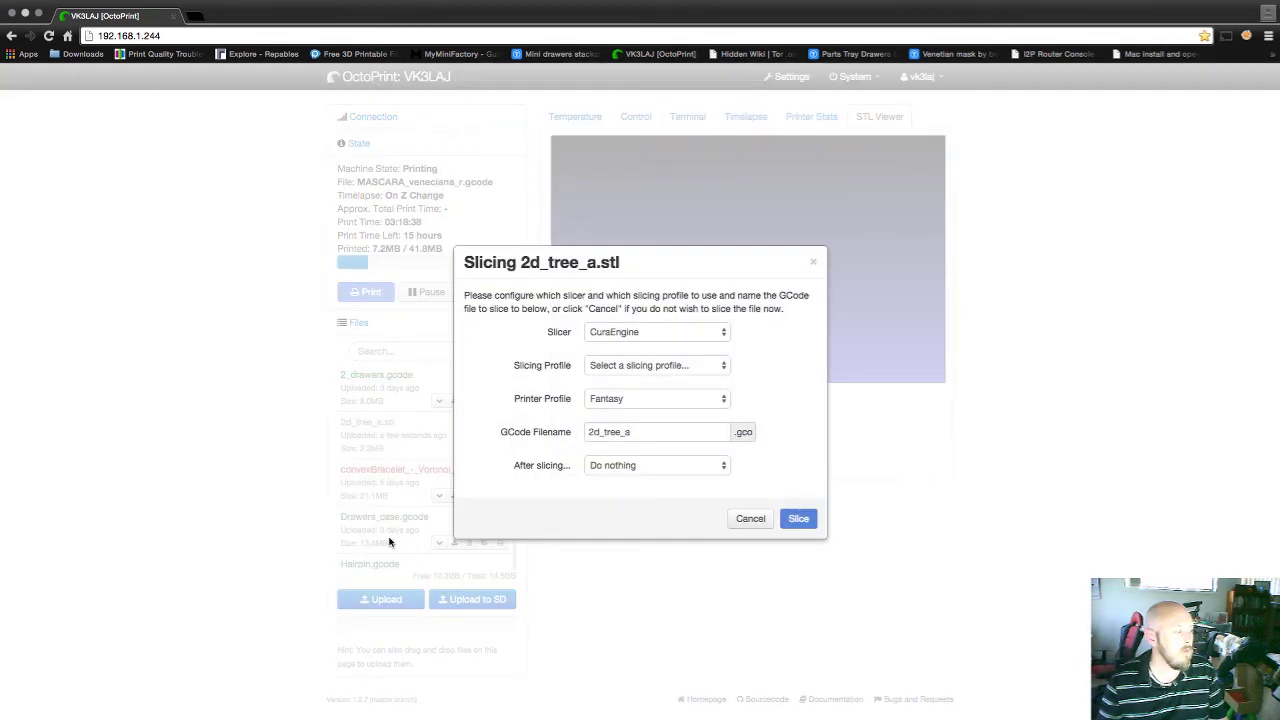
pyautogui.click(686, 334)
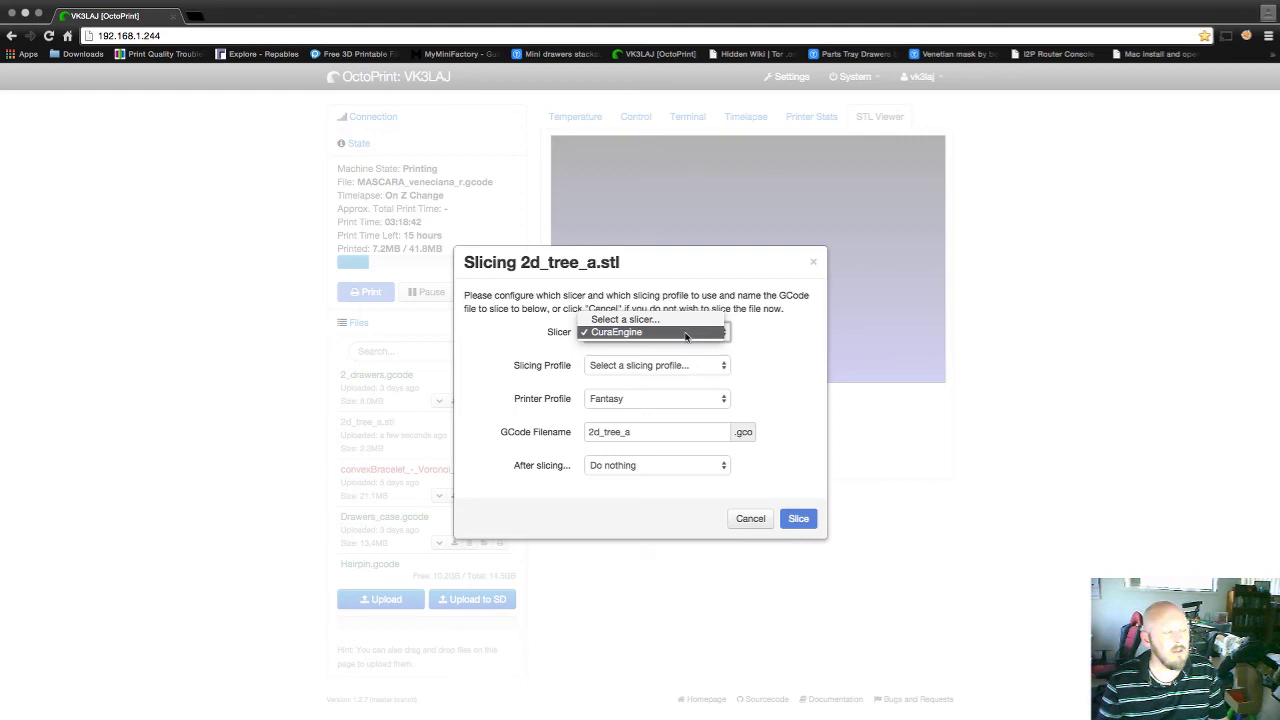
pyautogui.click(776, 346)
pyautogui.click(712, 369)
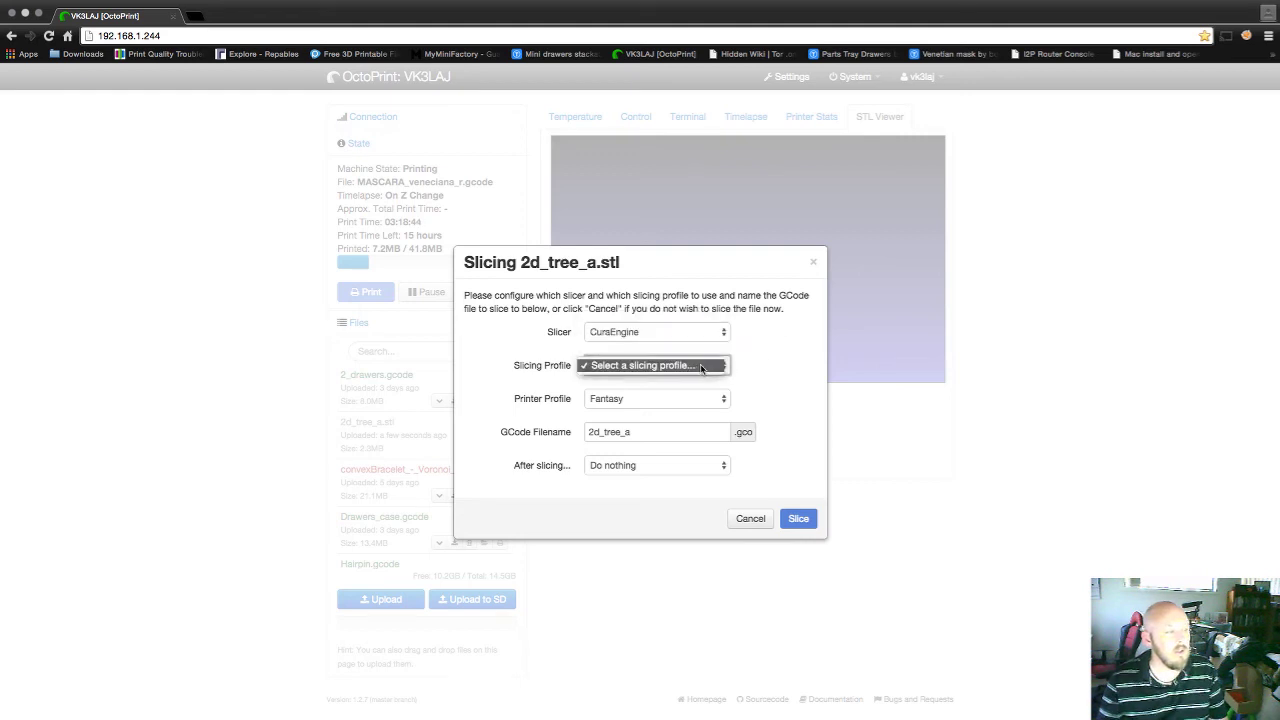
pyautogui.click(717, 367)
pyautogui.click(706, 399)
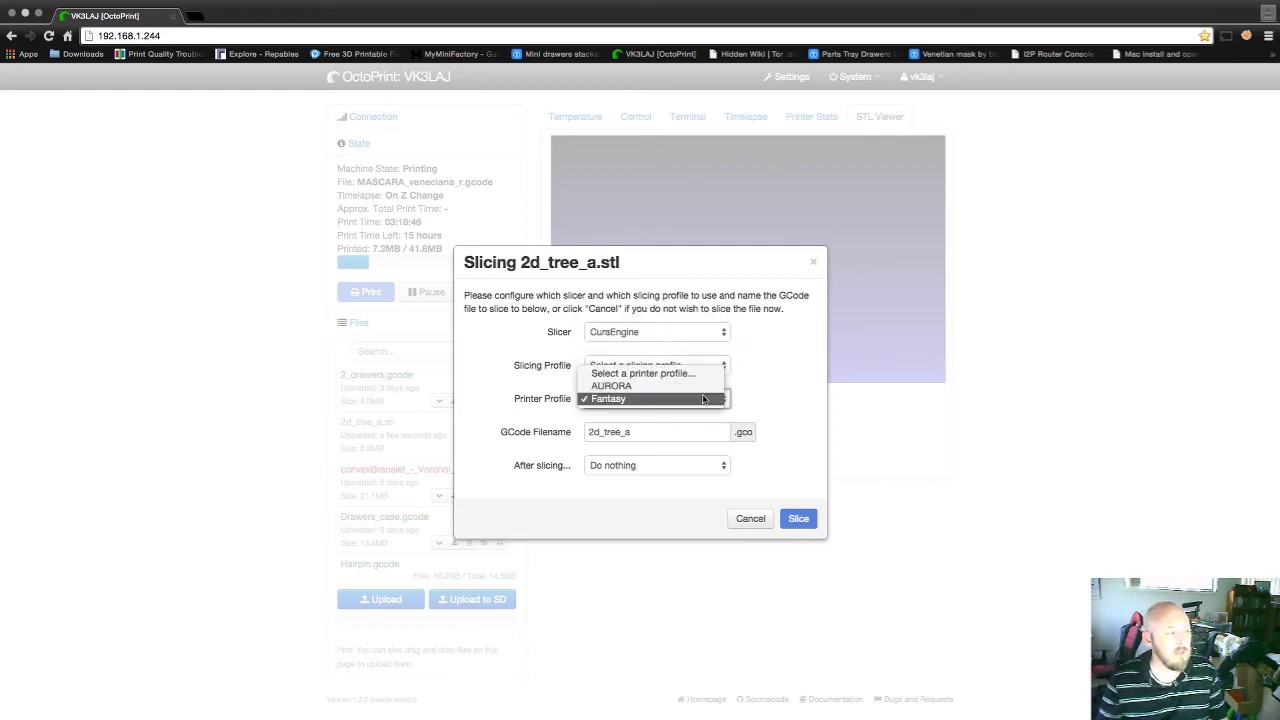
# - Leave Fantasy as printer profile and Do nothing after slicing, then cancel without slicing
pyautogui.click(690, 399)
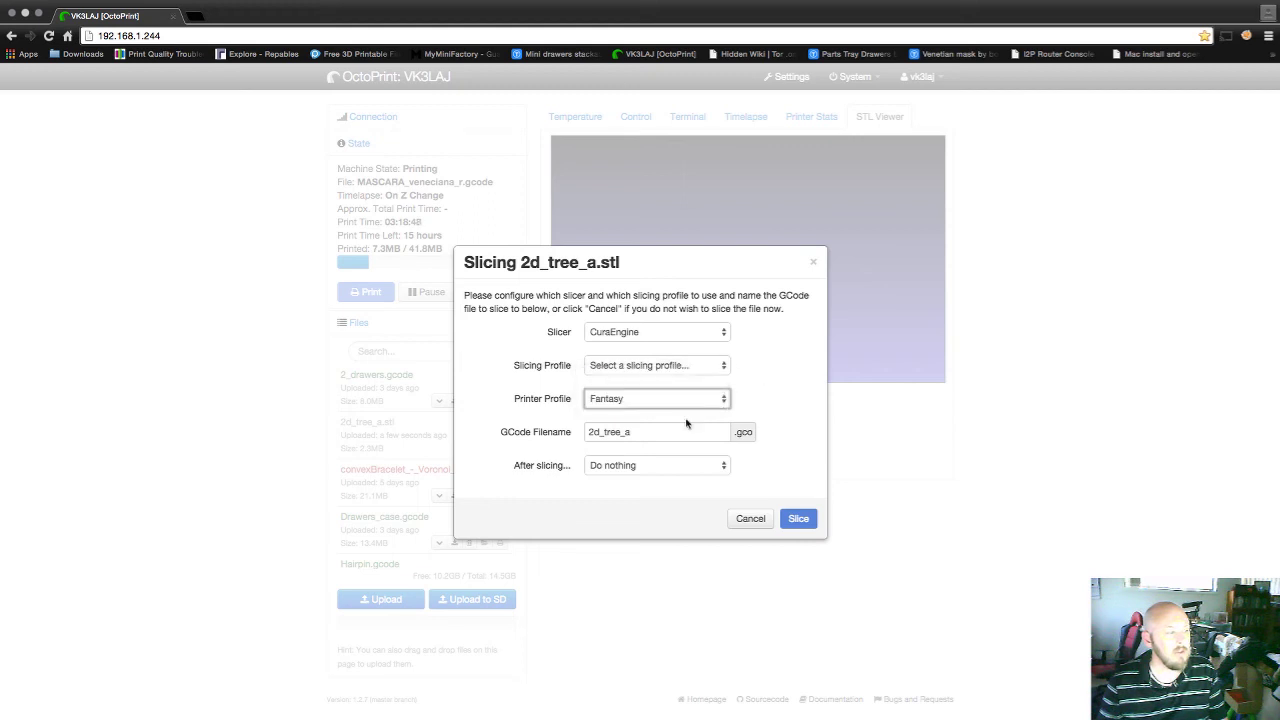
pyautogui.click(658, 465)
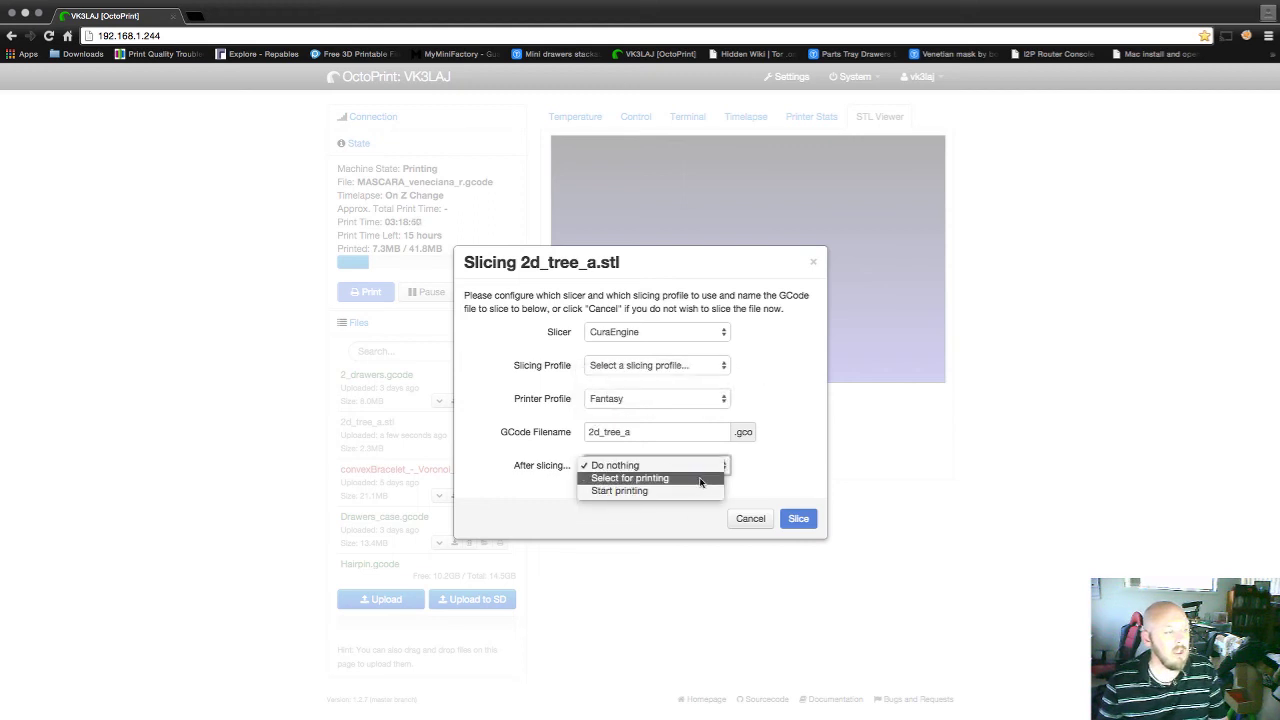
pyautogui.click(766, 485)
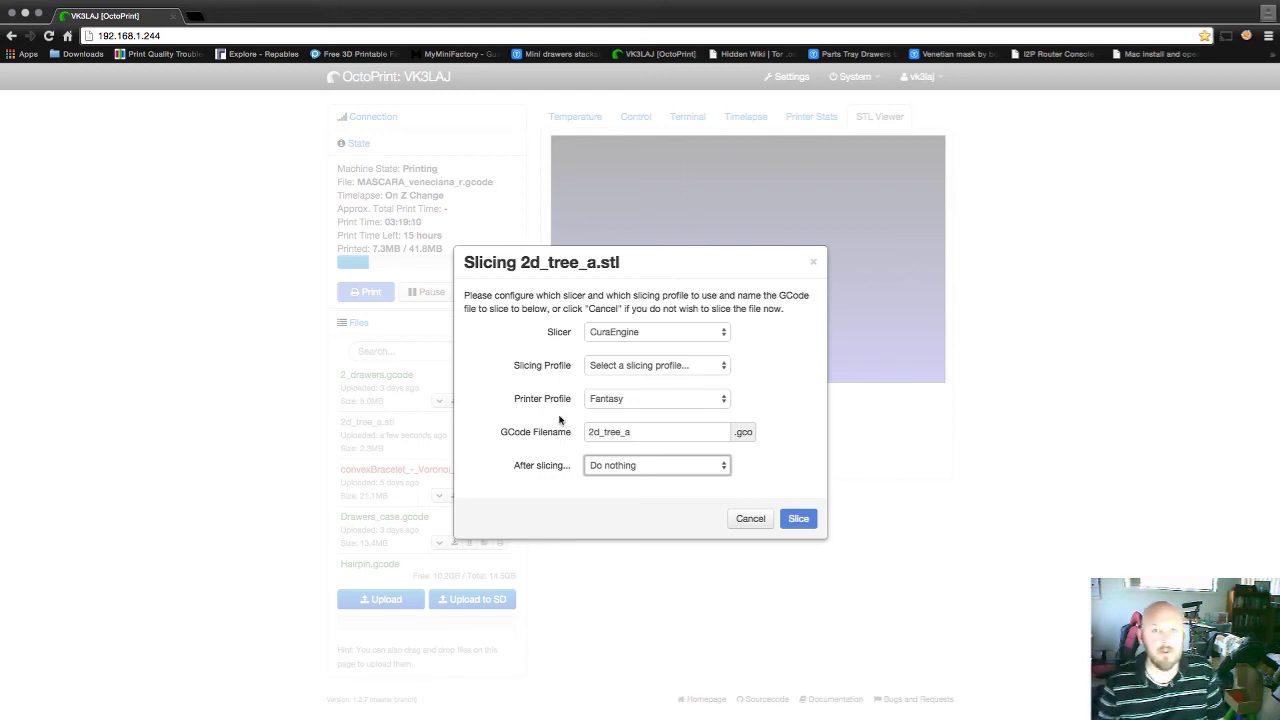
pyautogui.click(745, 525)
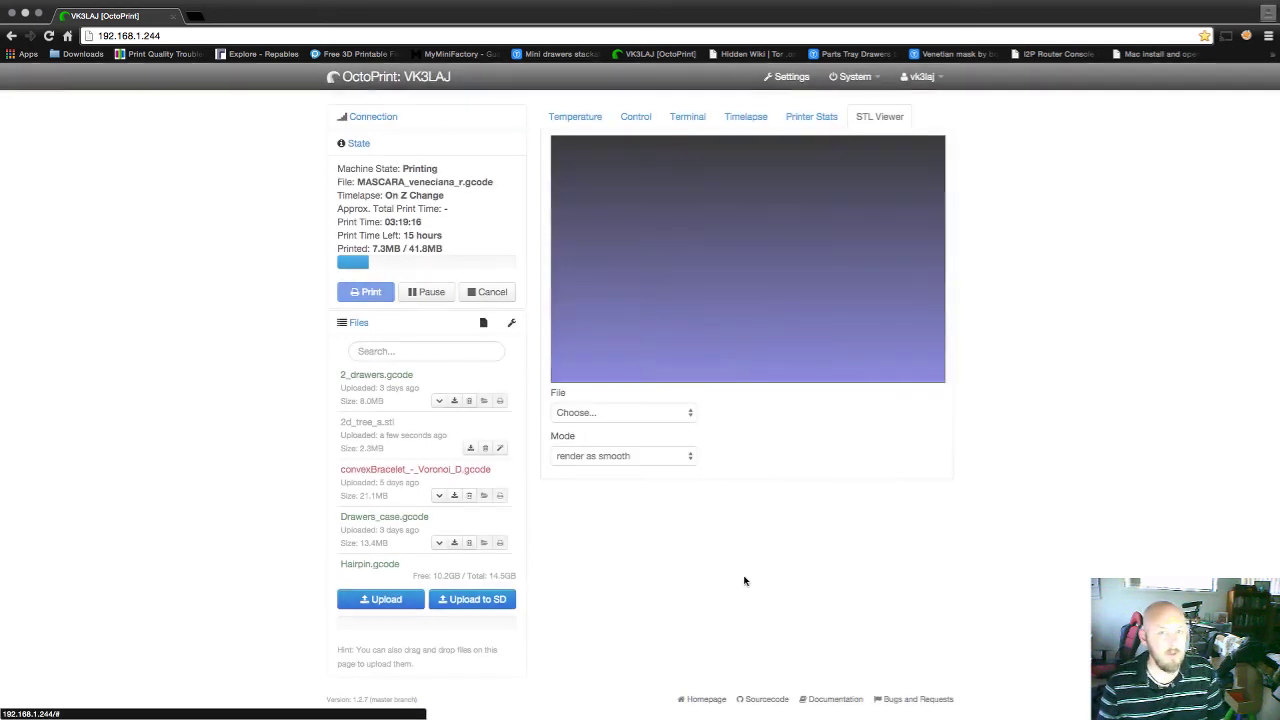
# - Show the Printer Stats charts and review Software Update plugin versions and advanced options
pyautogui.click(818, 117)
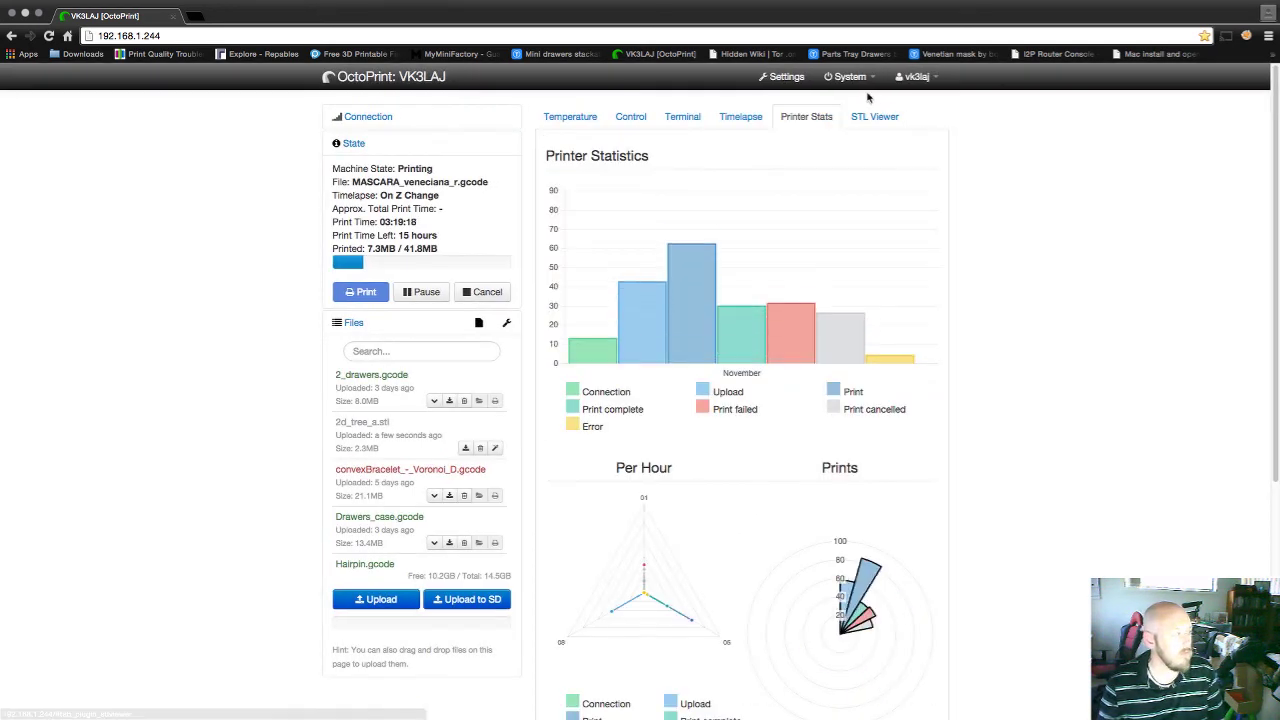
pyautogui.click(783, 77)
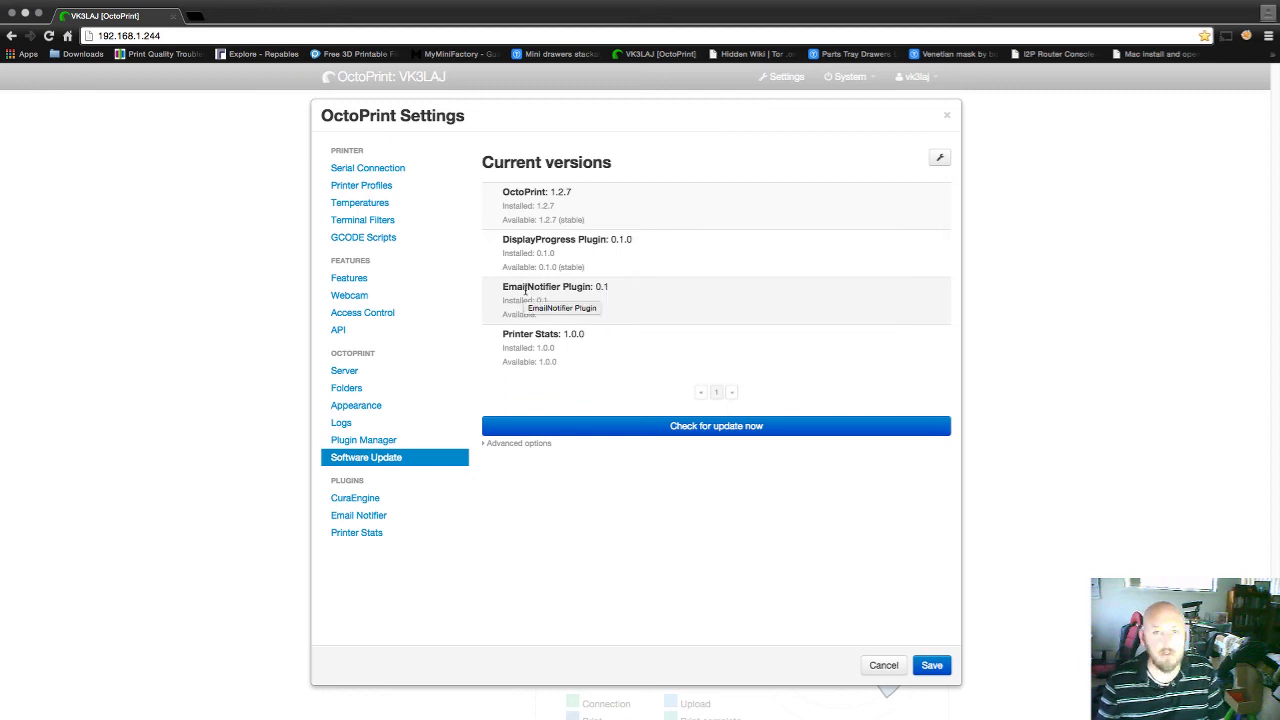
pyautogui.moveTo(502, 287); pyautogui.dragTo(610, 287)
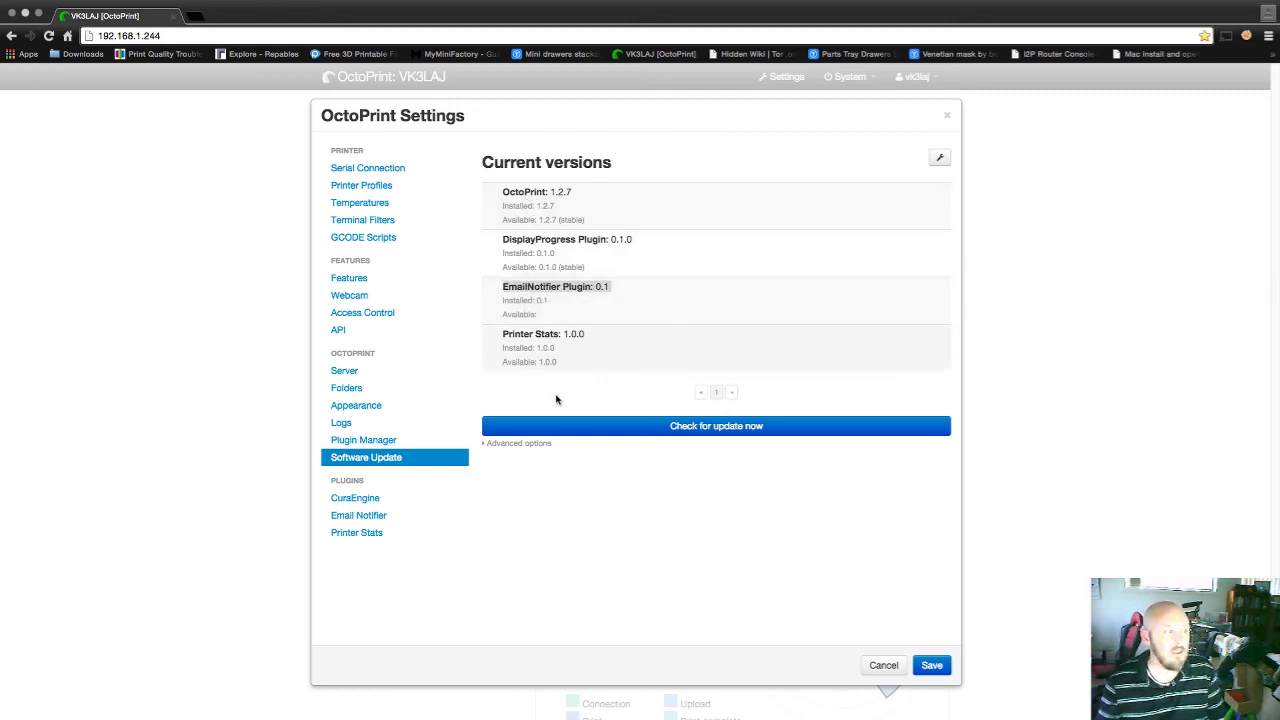
pyautogui.click(524, 446)
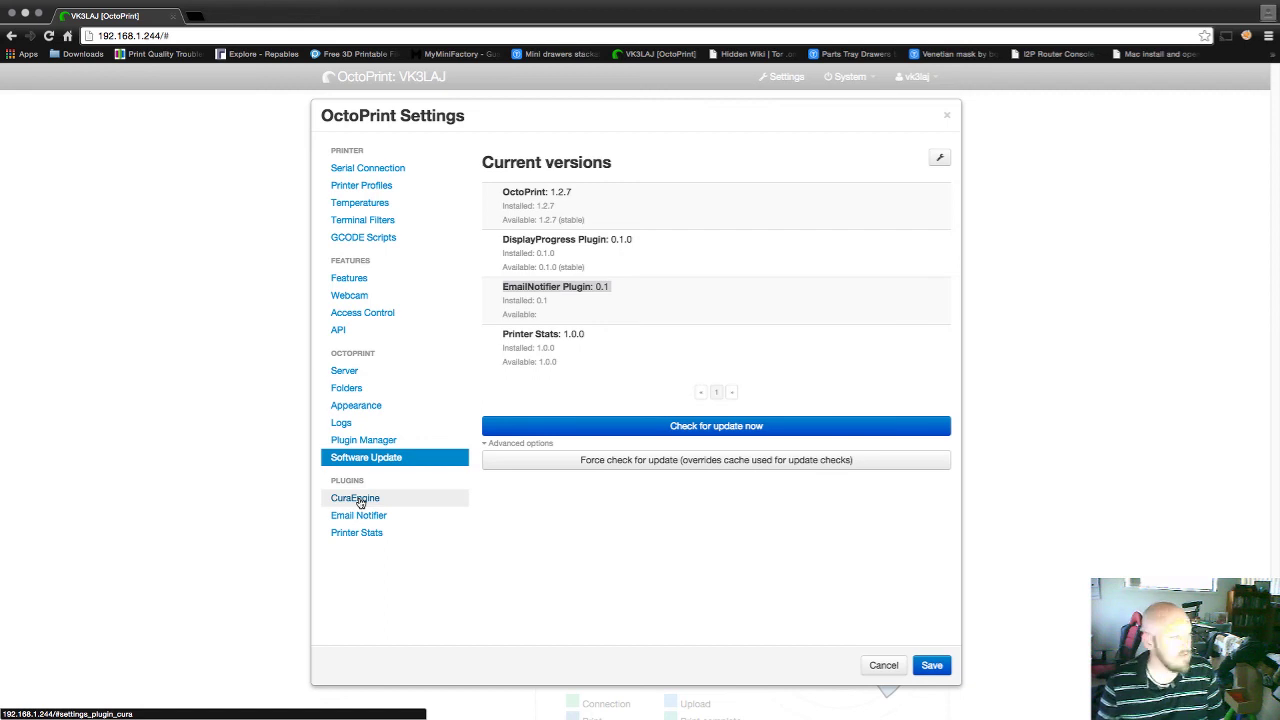
# - Review the CuraEngine, Email Notifier and Printer Stats power settings, then cancel without saving
pyautogui.click(358, 499)
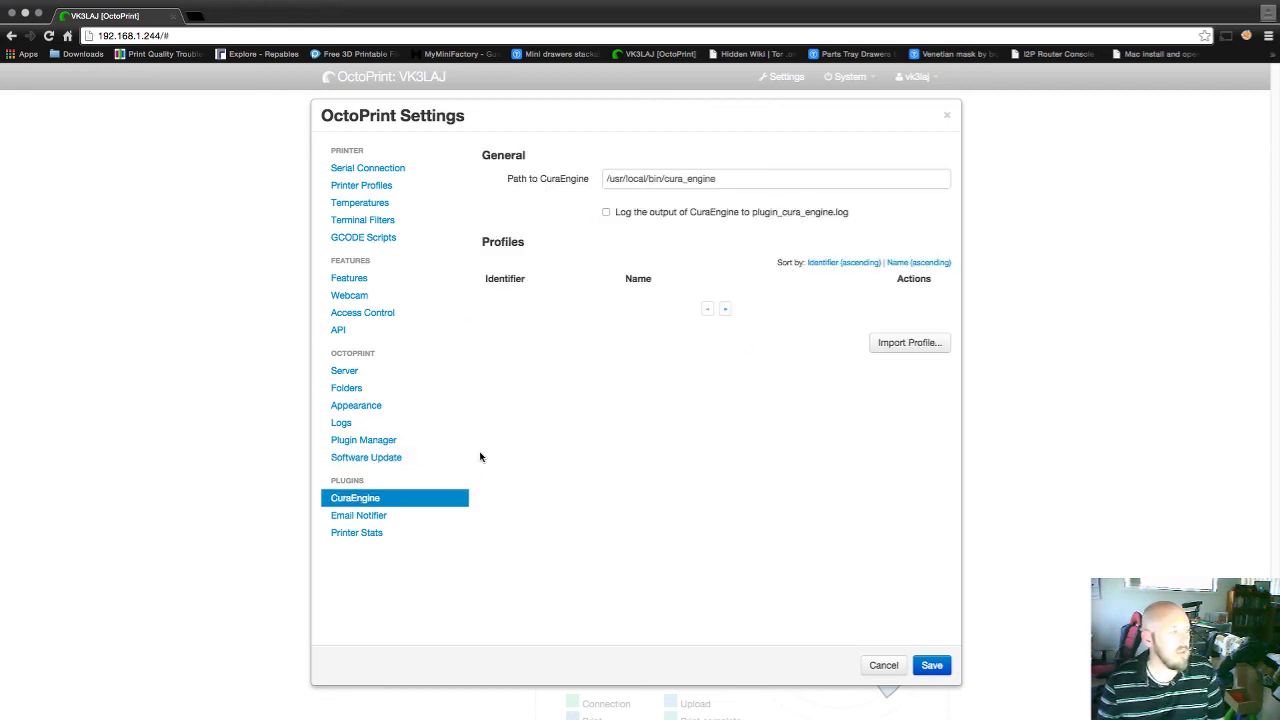
pyautogui.click(374, 516)
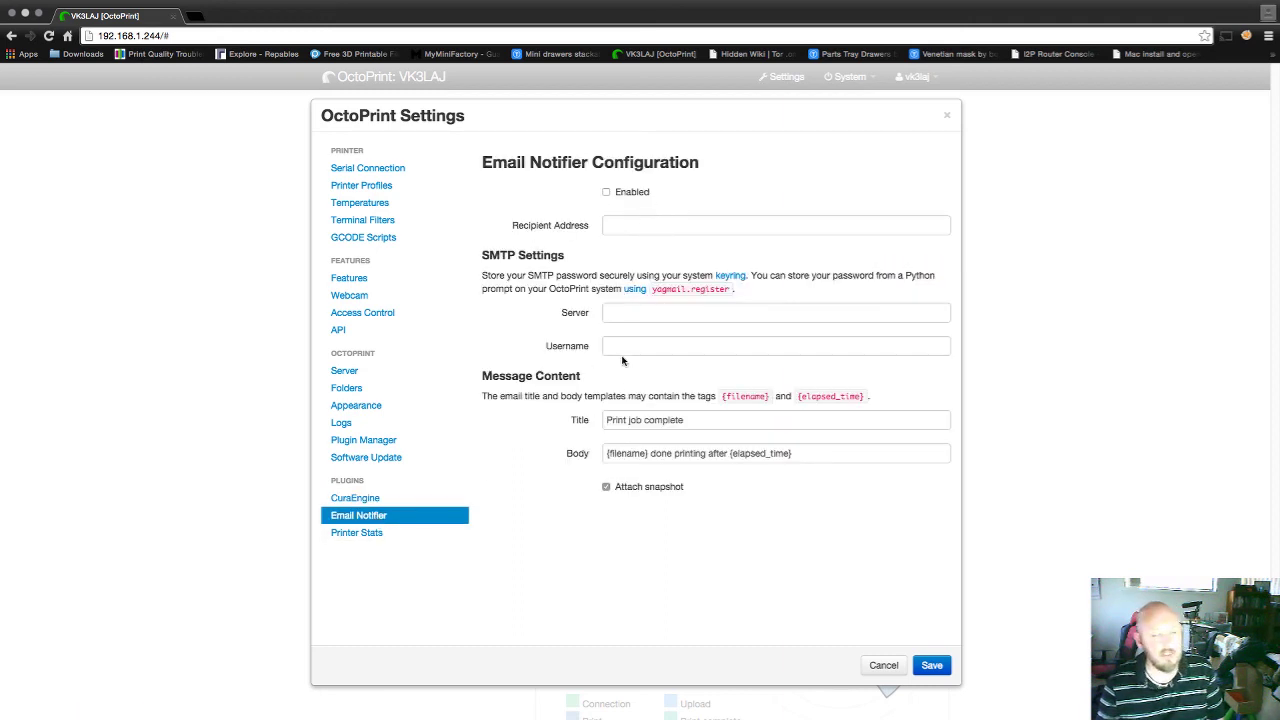
pyautogui.click(361, 535)
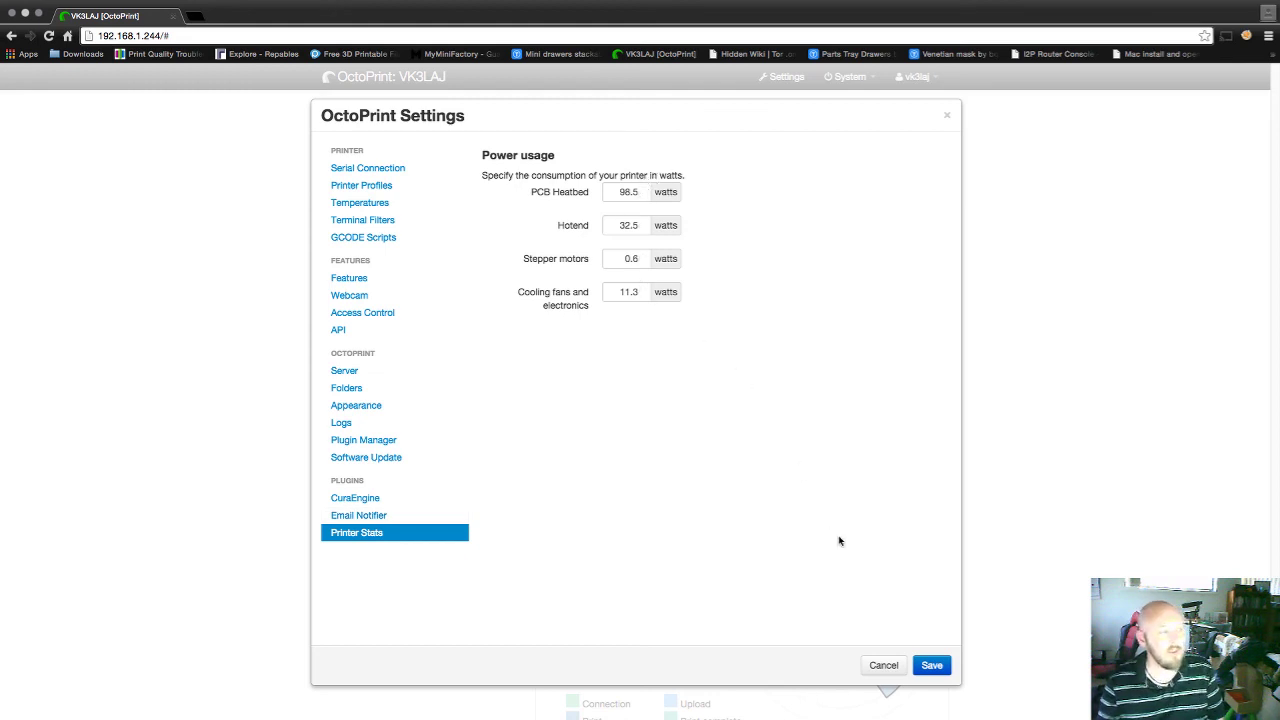
pyautogui.click(884, 666)
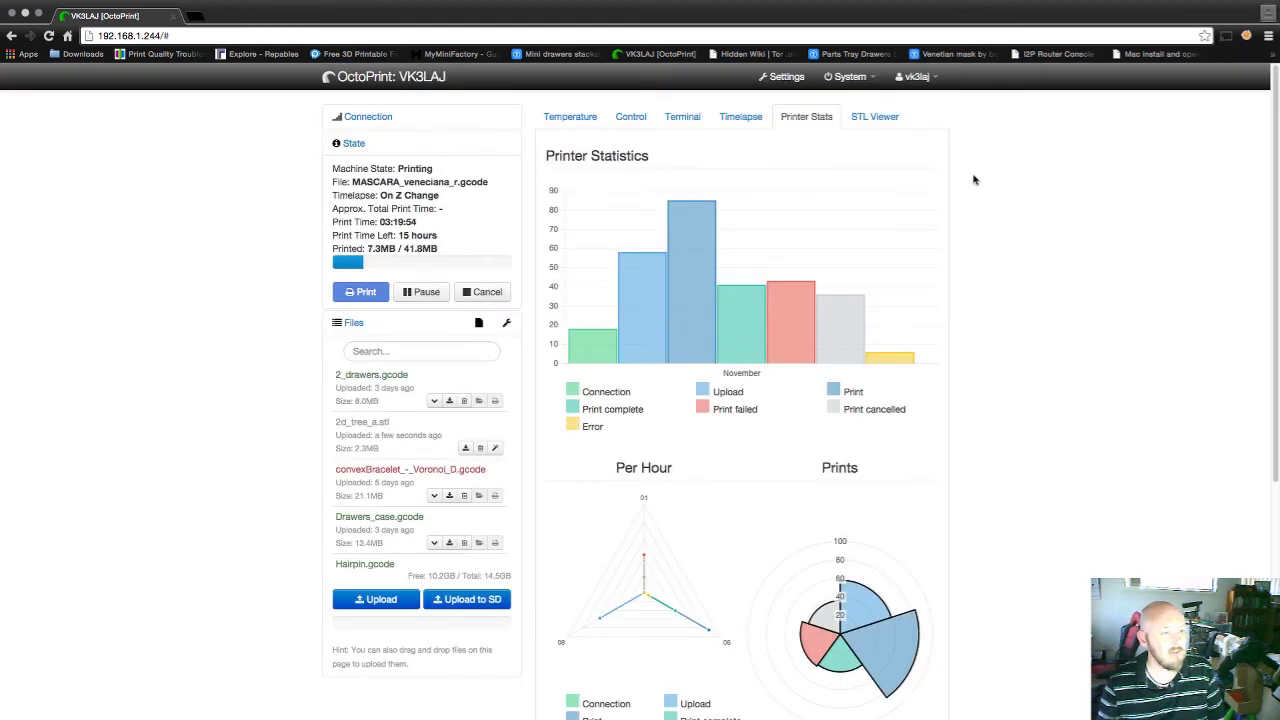
# - View the Shutdown, Reboot and Restart options without choosing one, then show the webcam Control tab
pyautogui.click(868, 80)
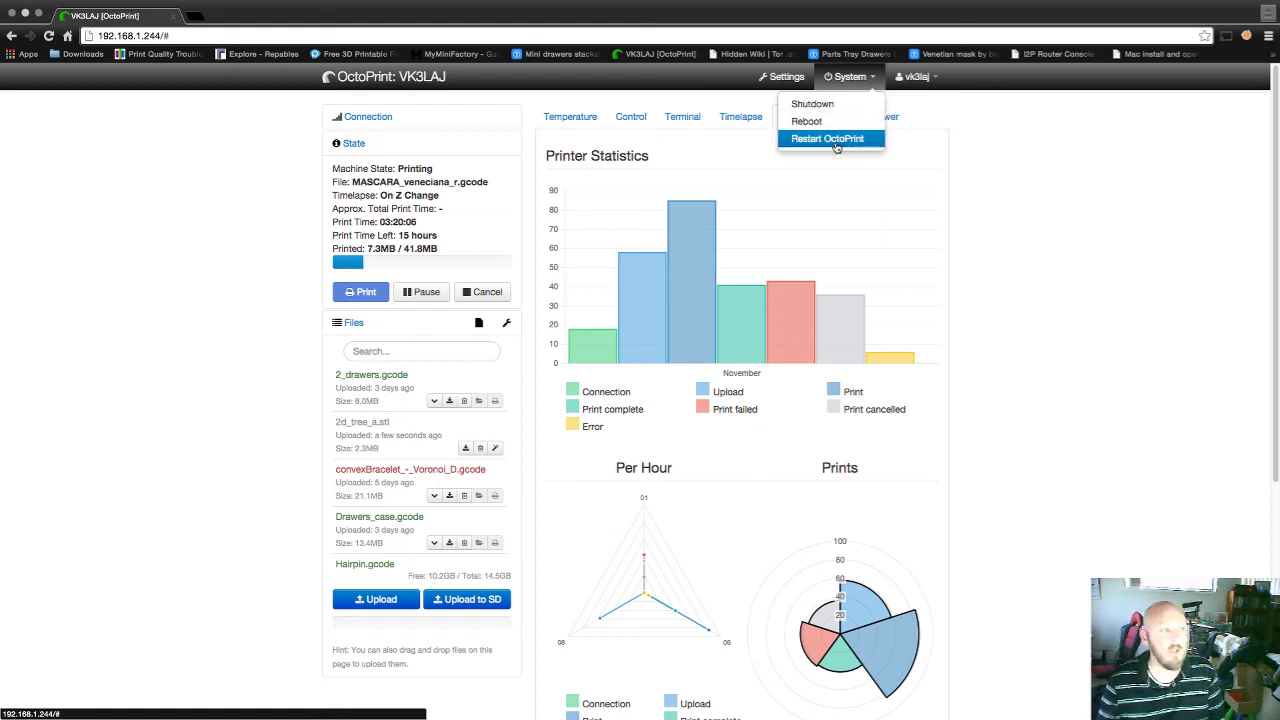
pyautogui.click(1000, 300)
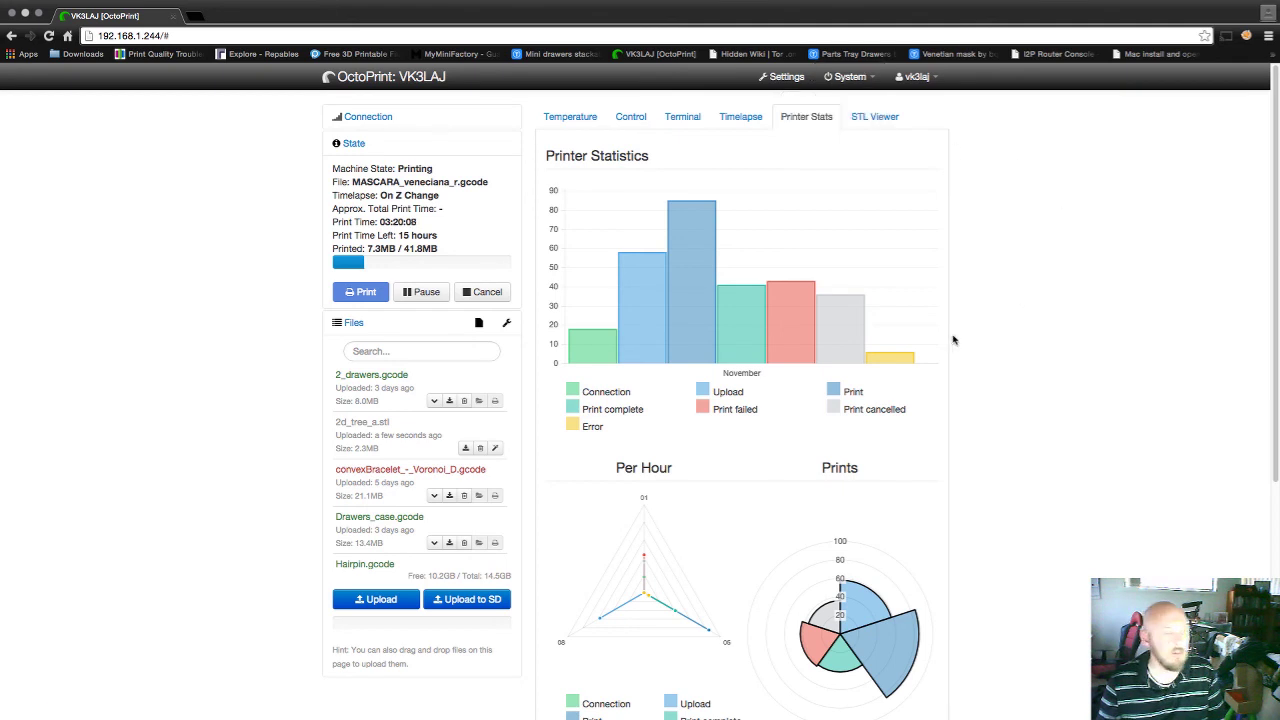
pyautogui.scroll(-1, 800, 350)
pyautogui.scroll(1, 760, 357)
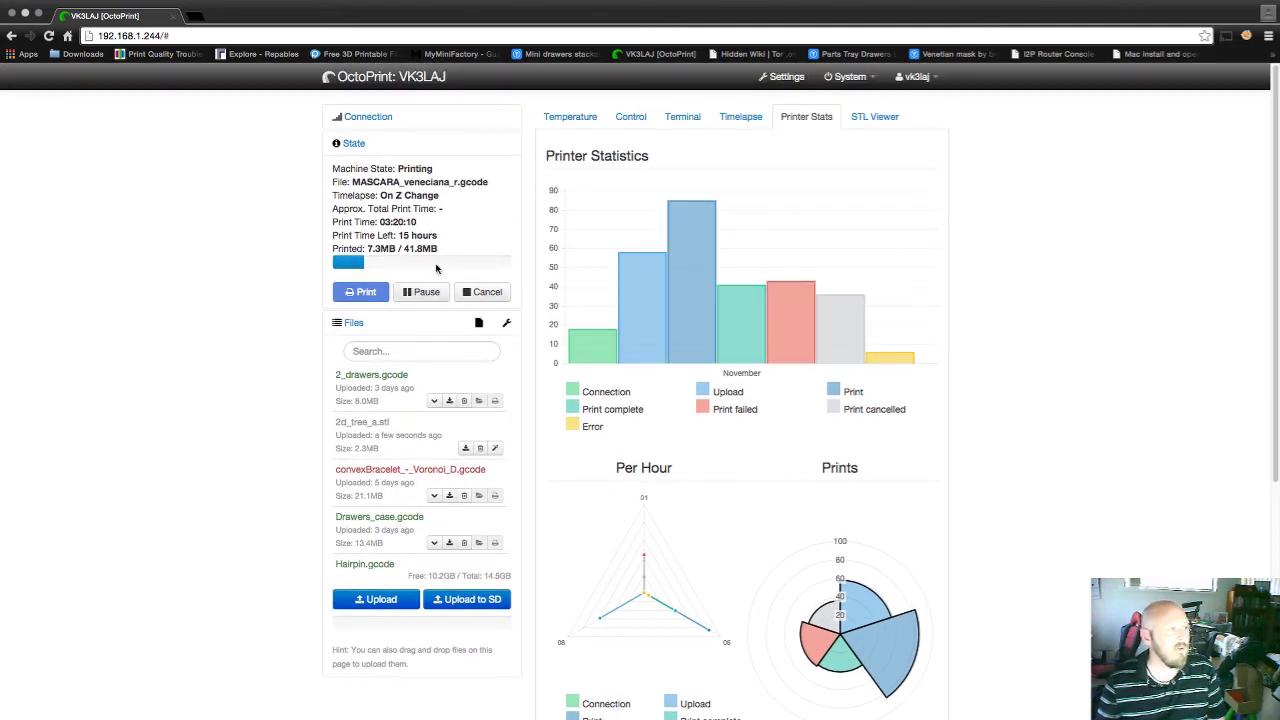
pyautogui.click(631, 117)
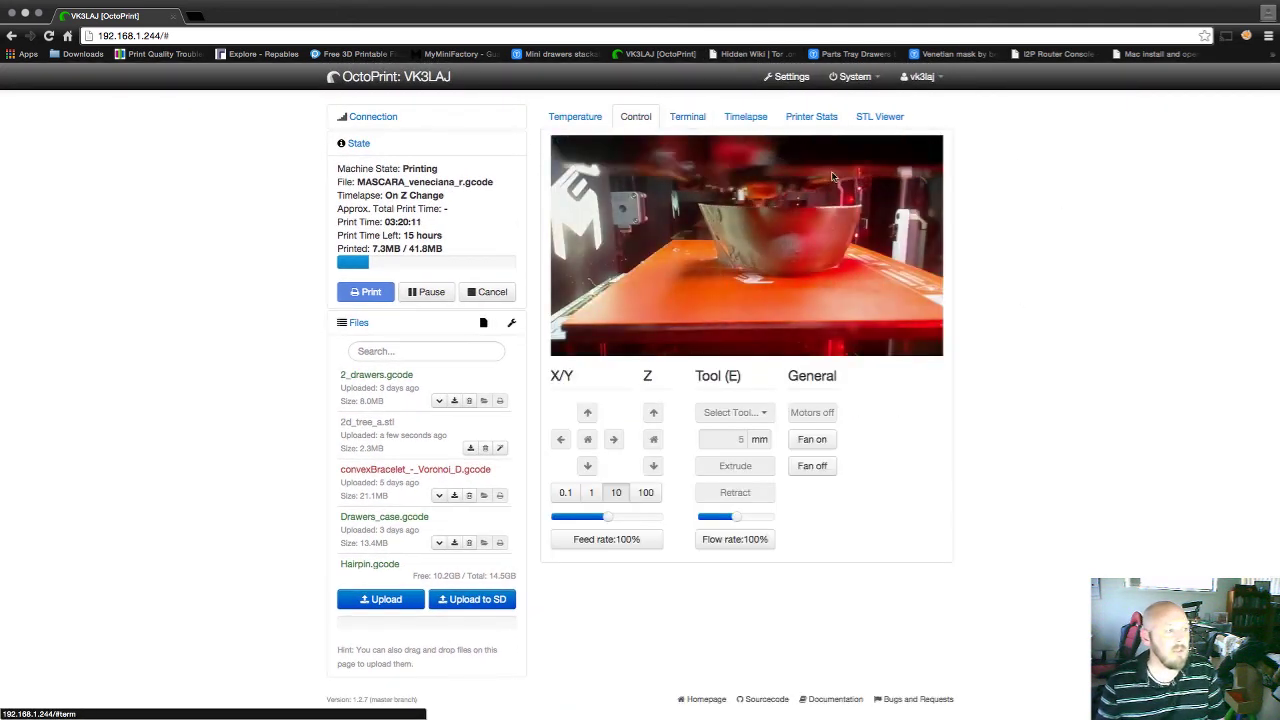